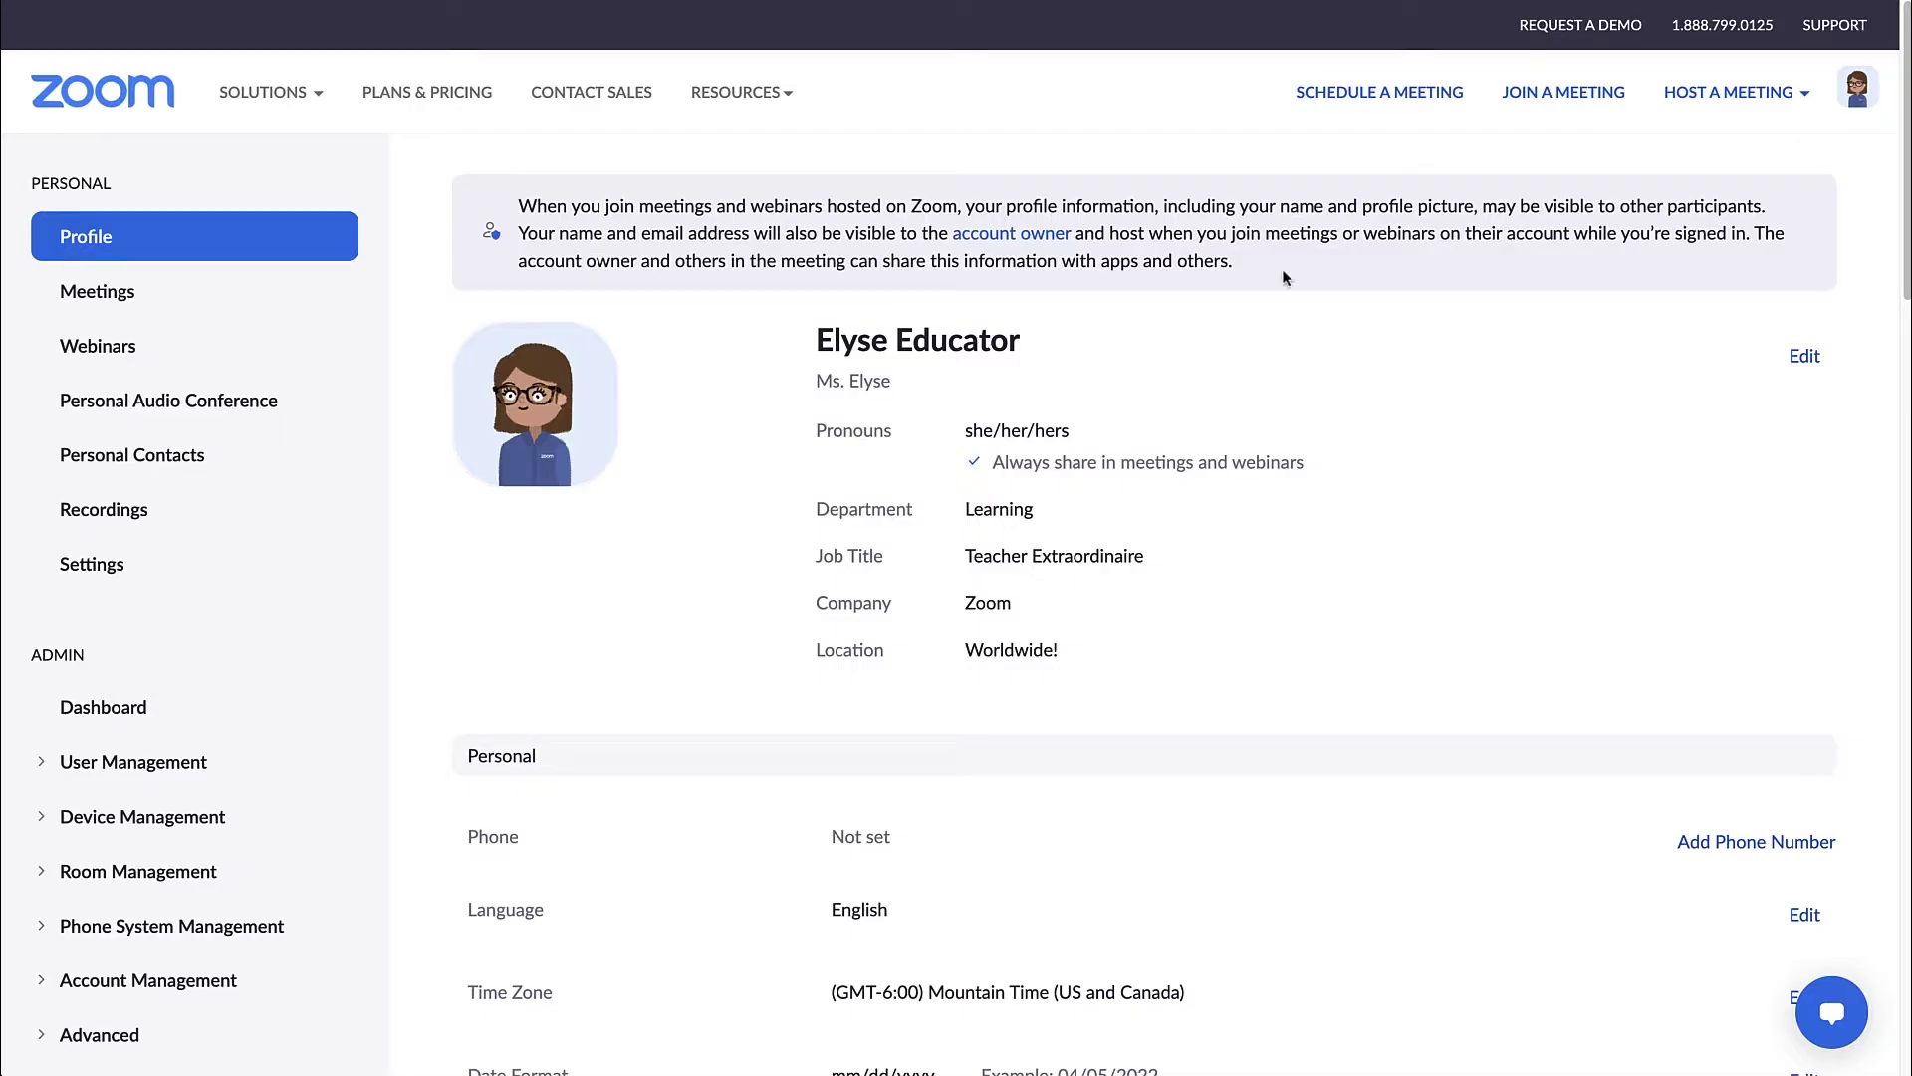
# Open the Settings page from the Personal section of the web portal sidebar
pyautogui.click(73, 567)
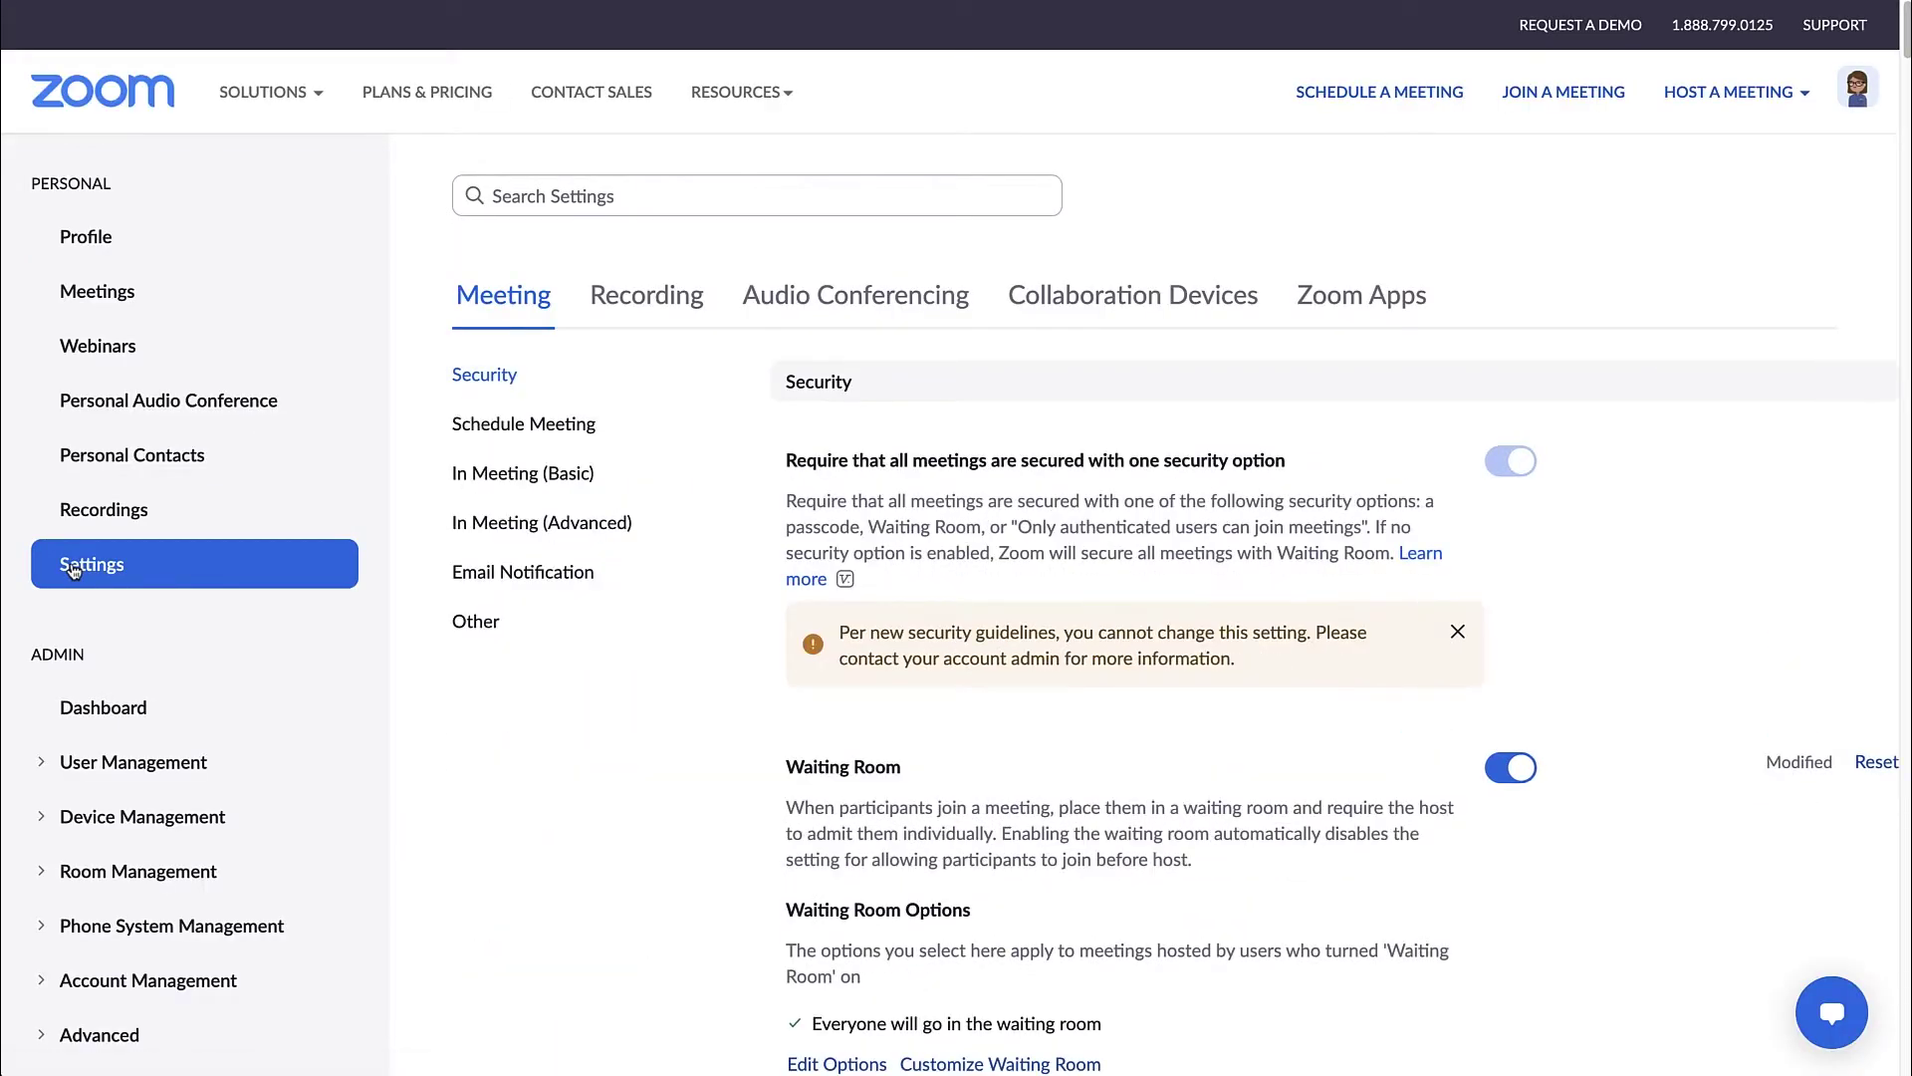
# Allow Everyone to save meeting chats, save the change, and switch on Auto saving chats
pyautogui.click(580, 485)
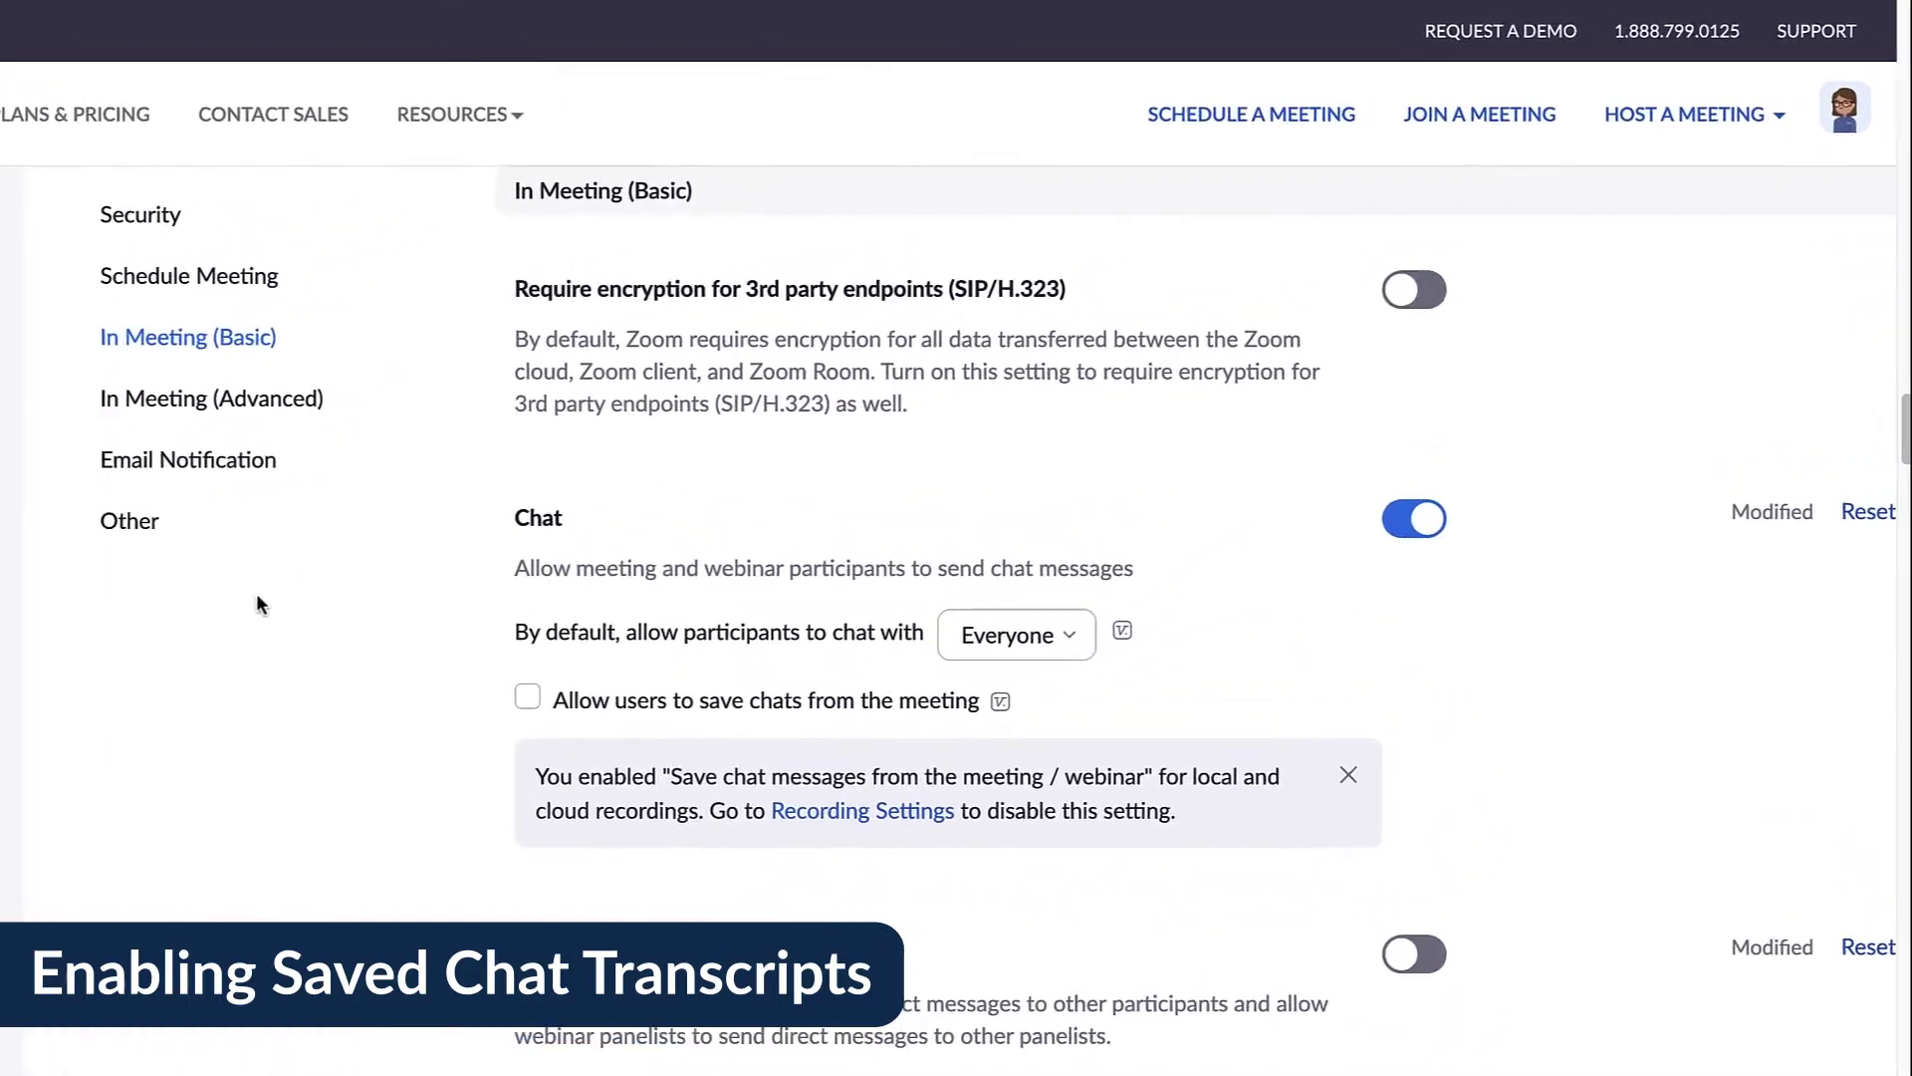
pyautogui.click(528, 700)
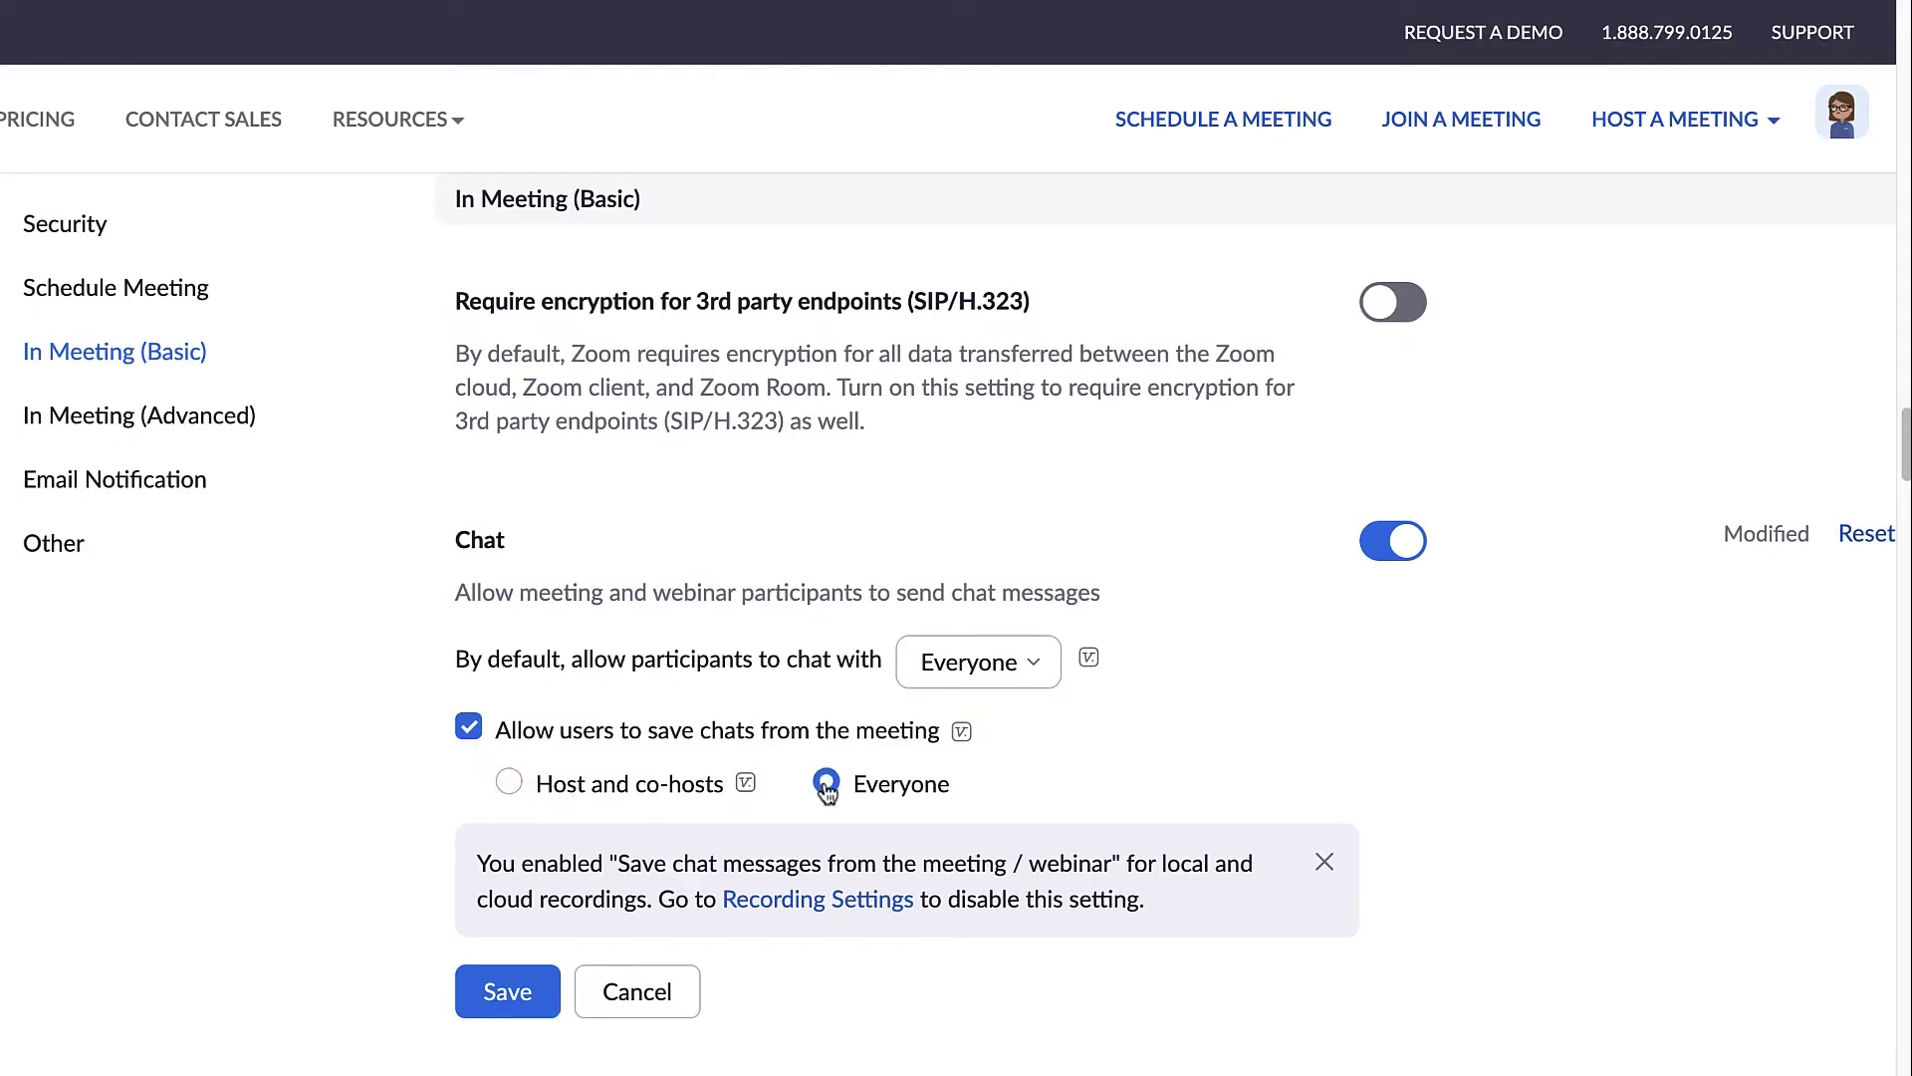
pyautogui.click(535, 989)
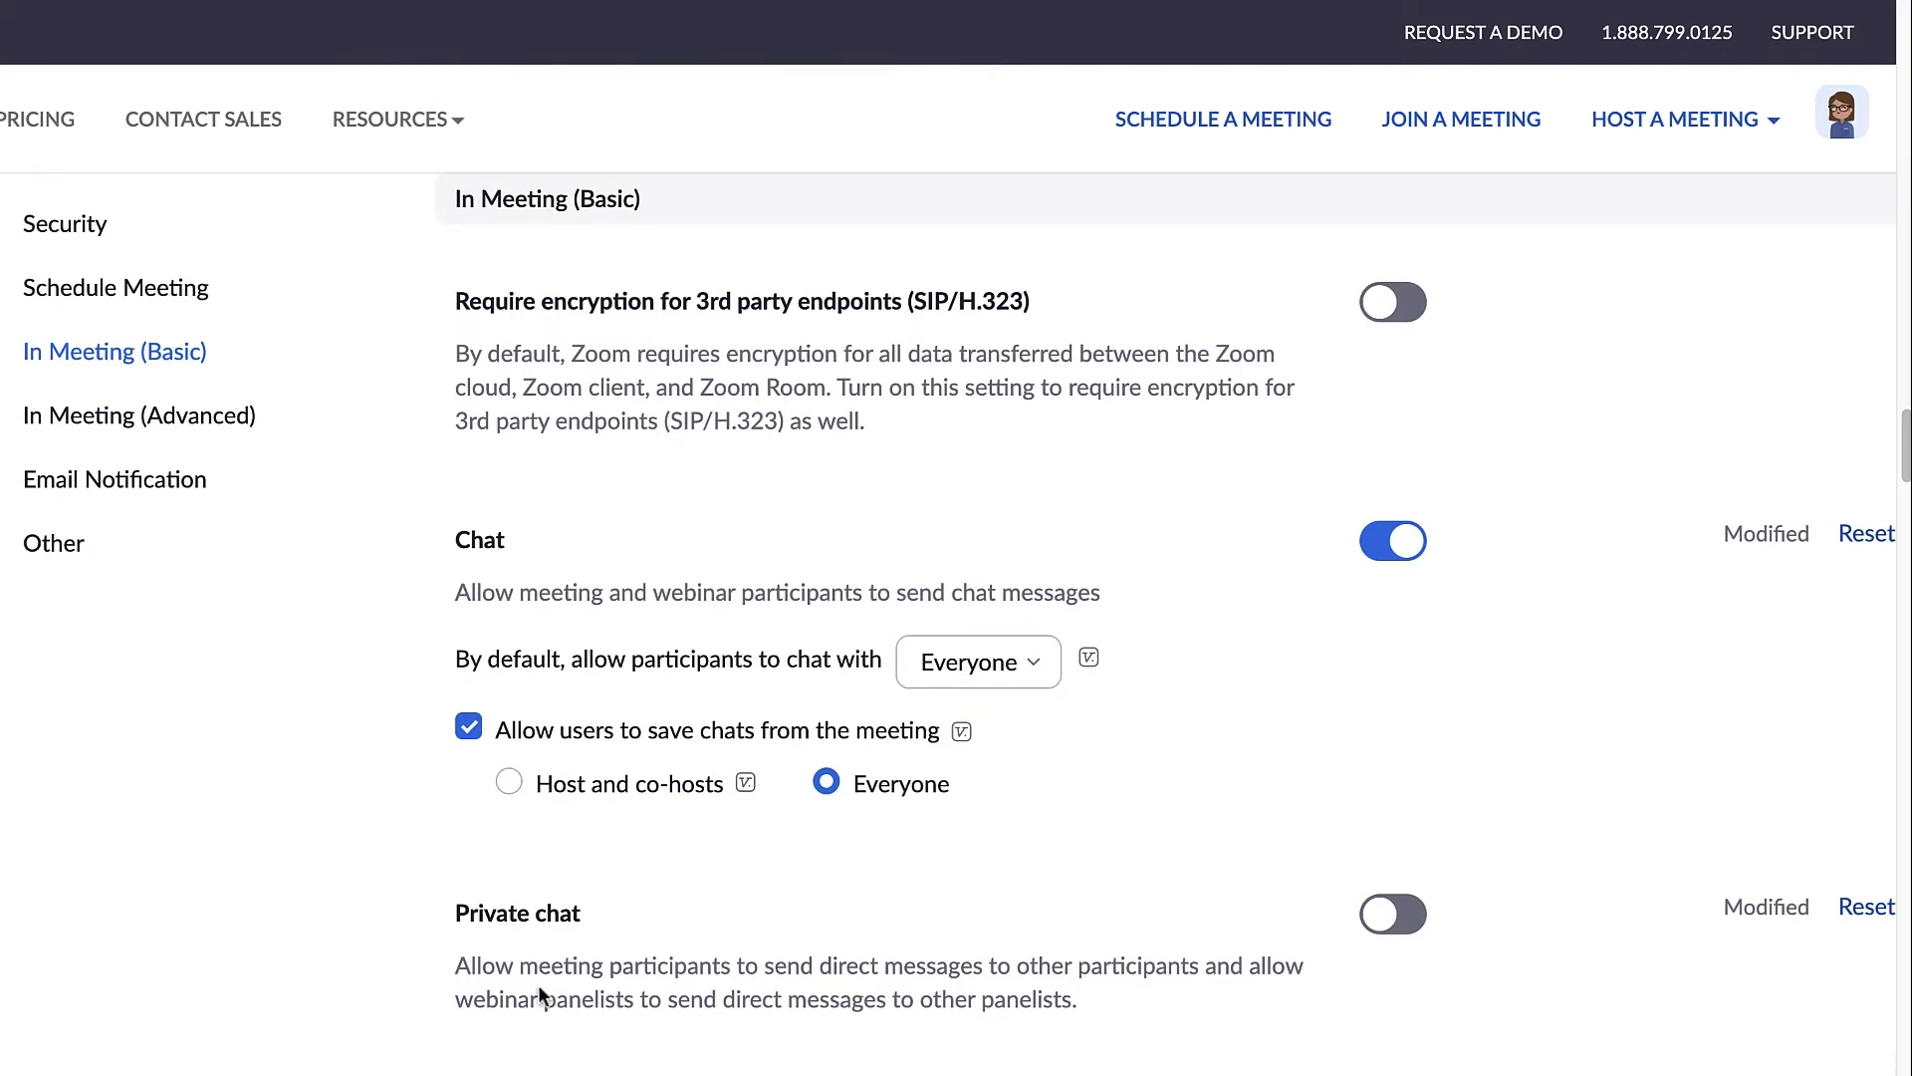
pyautogui.moveTo(1891, 469); pyautogui.dragTo(1906, 509)
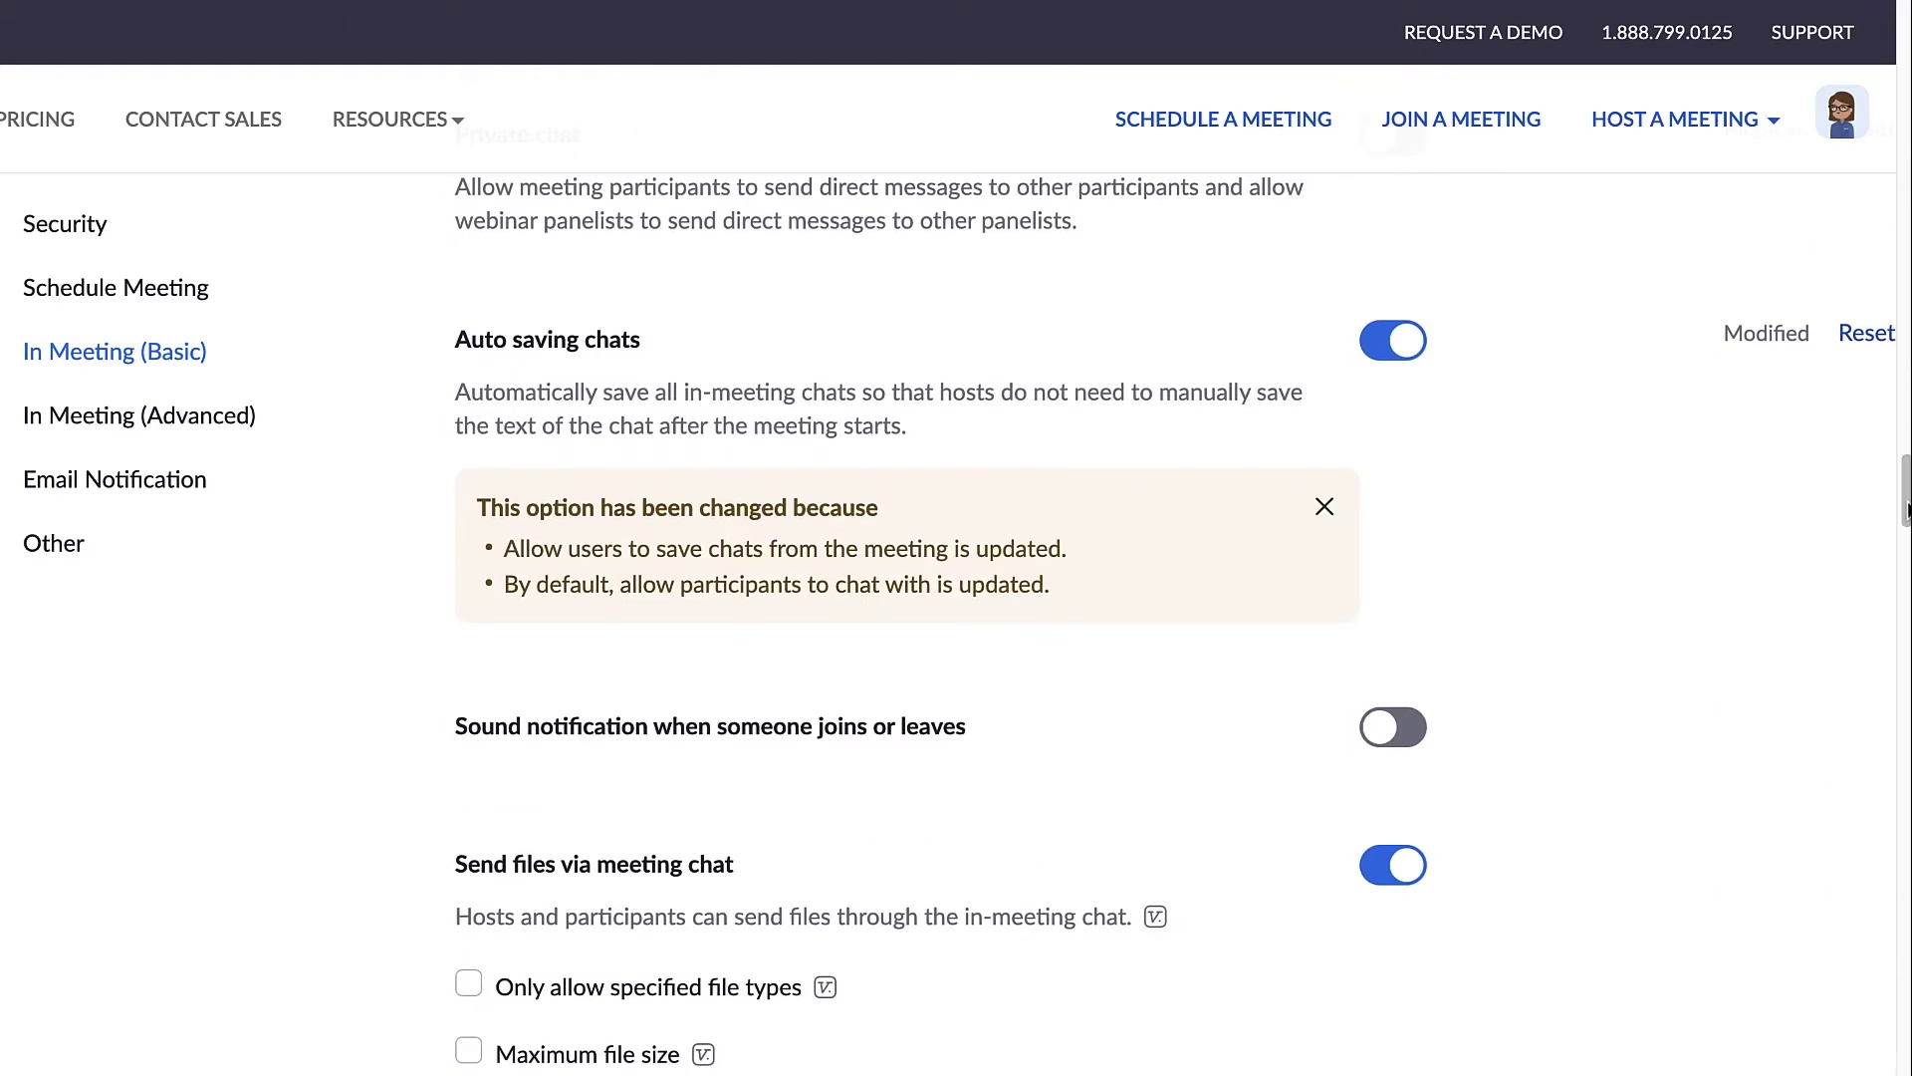
pyautogui.click(1402, 356)
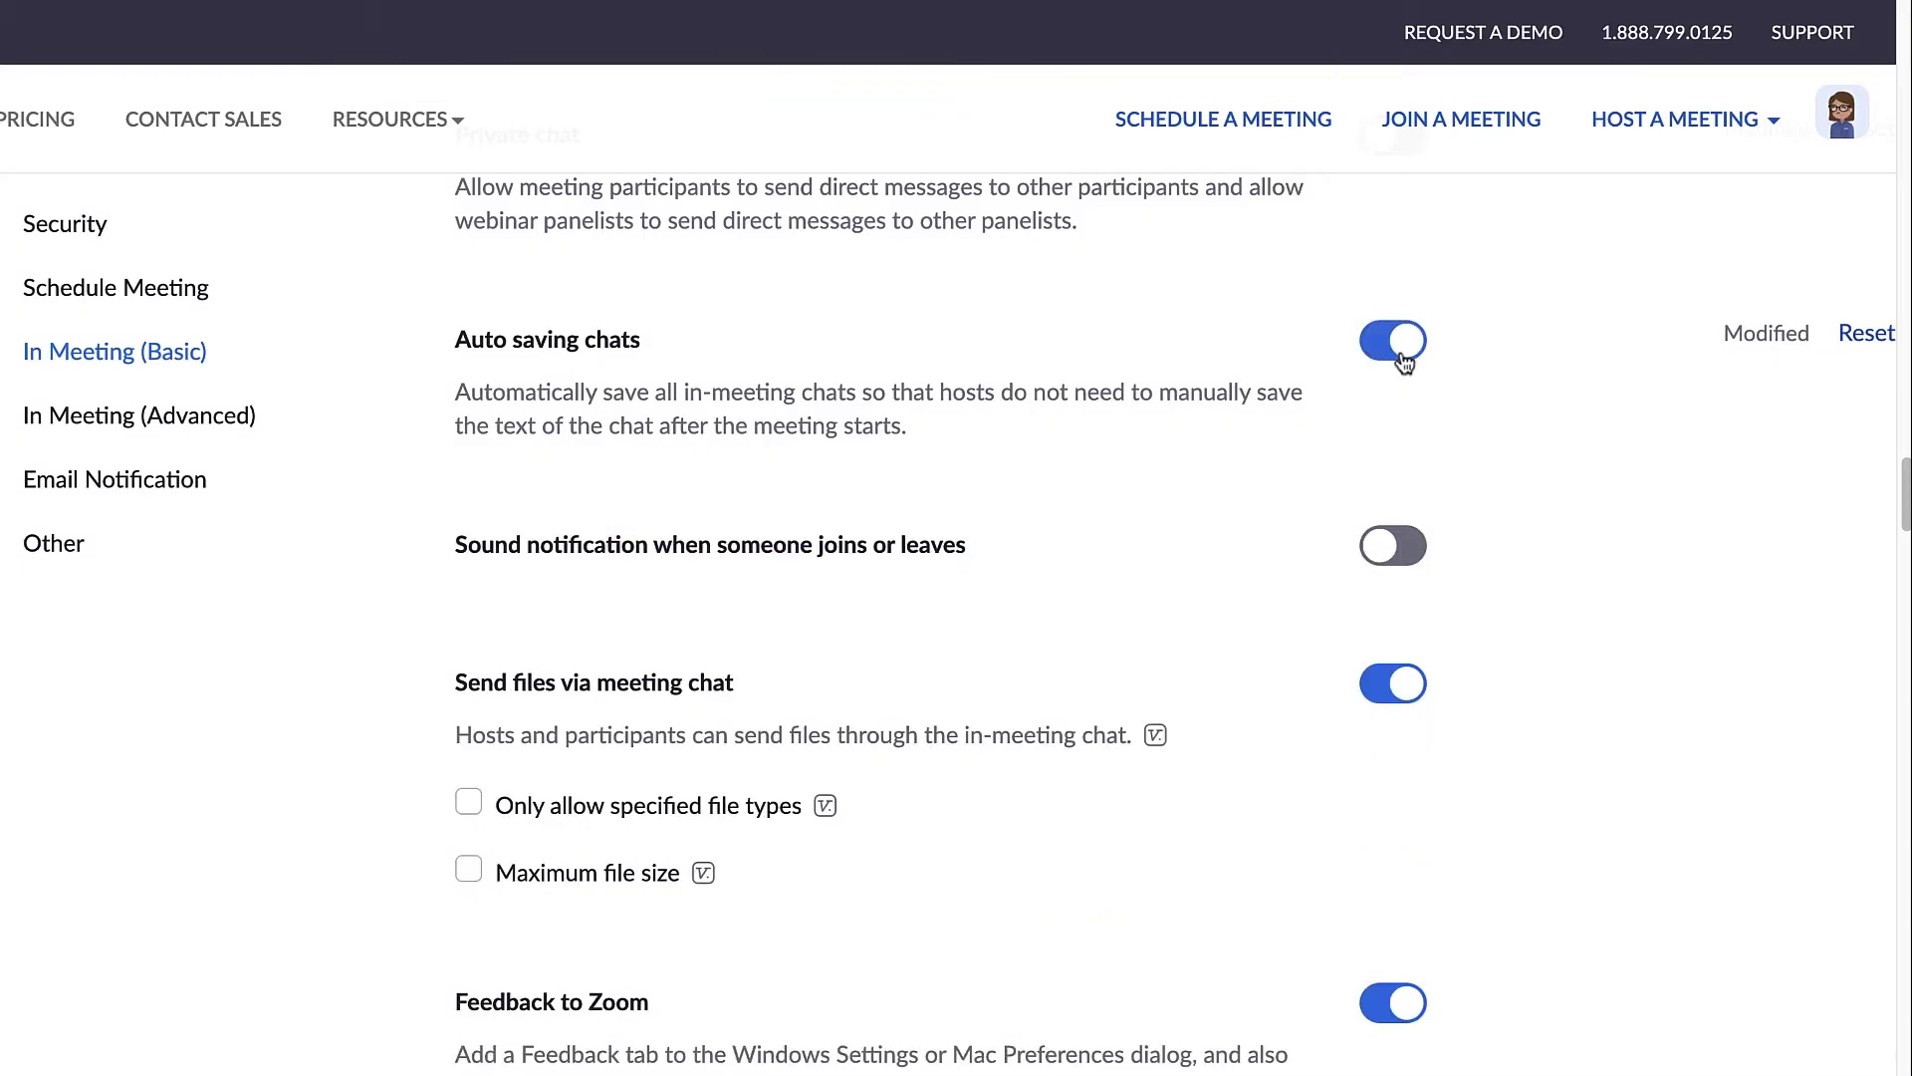
# Jump to the In Meeting (Advanced) section of the Meeting settings
pyautogui.click(209, 433)
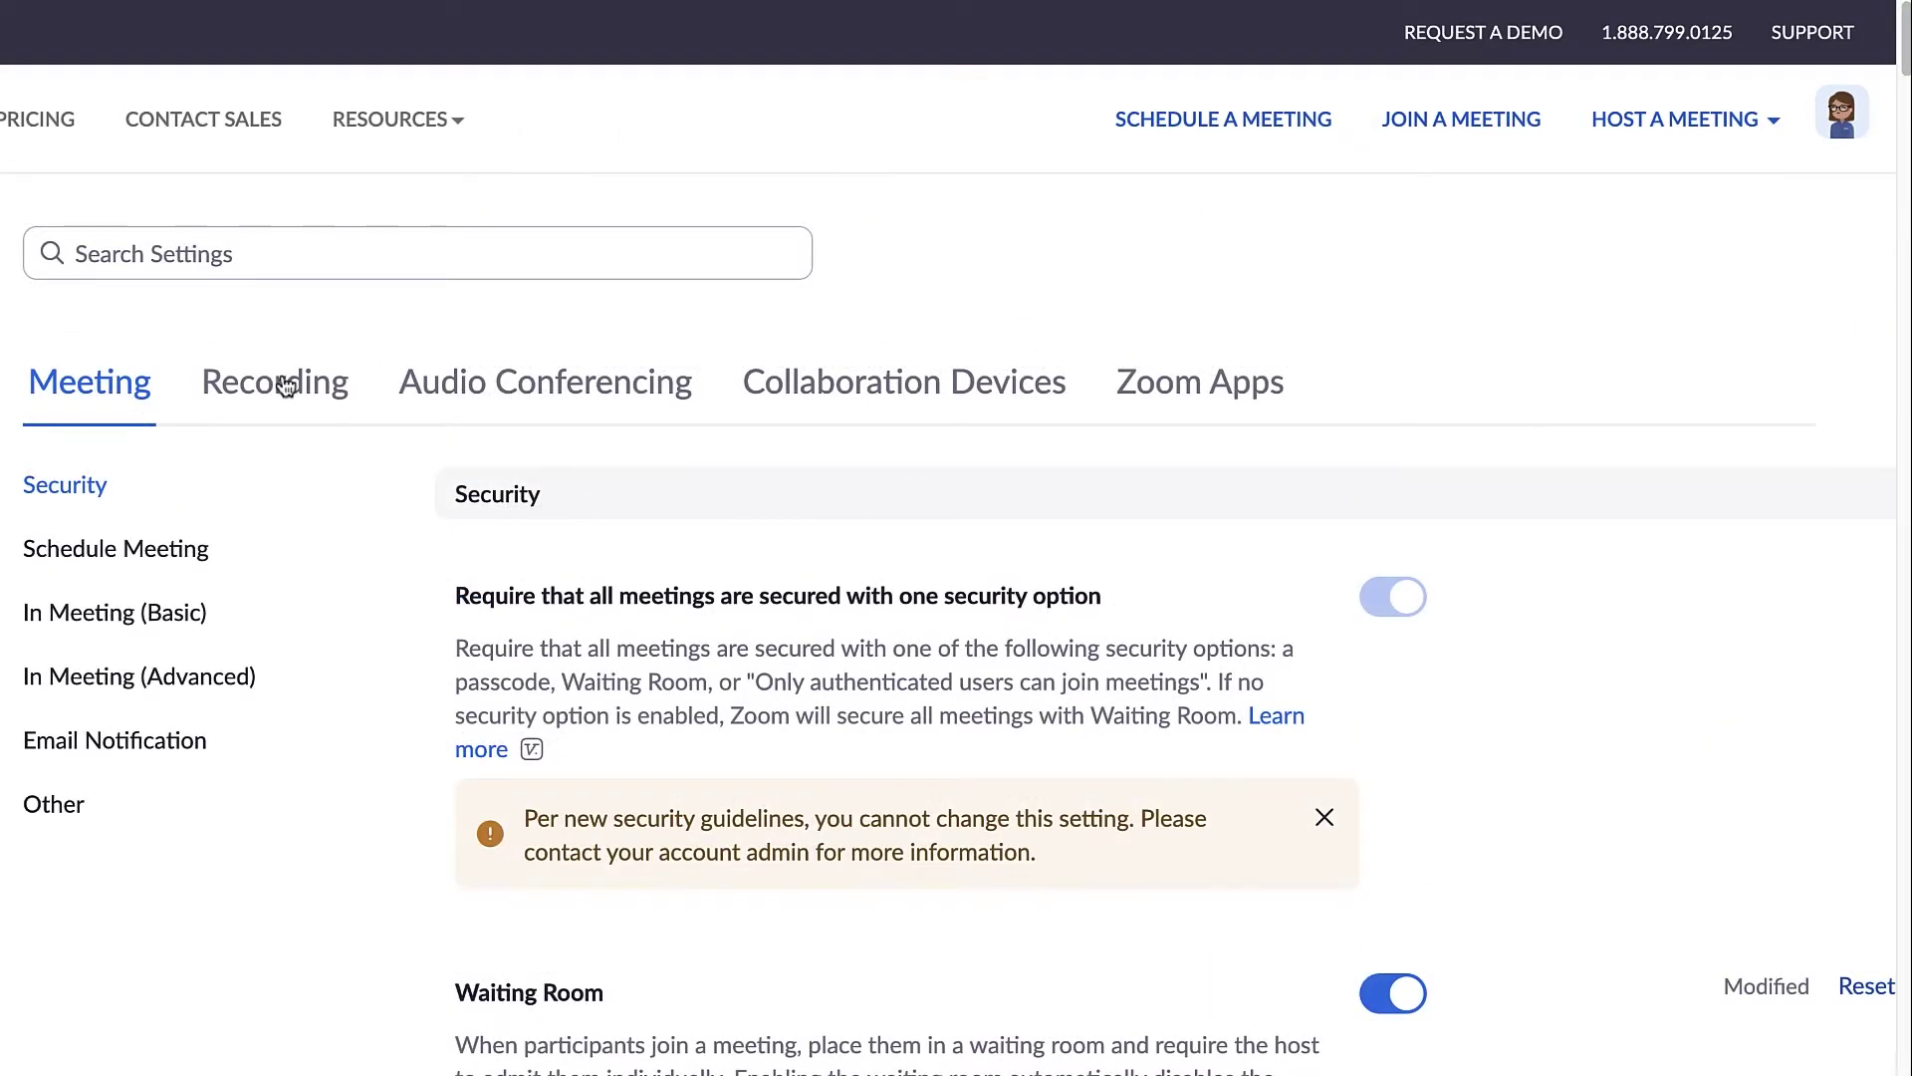
# Switch to the Recording tab and scroll down to the Cloud recording options
pyautogui.click(286, 386)
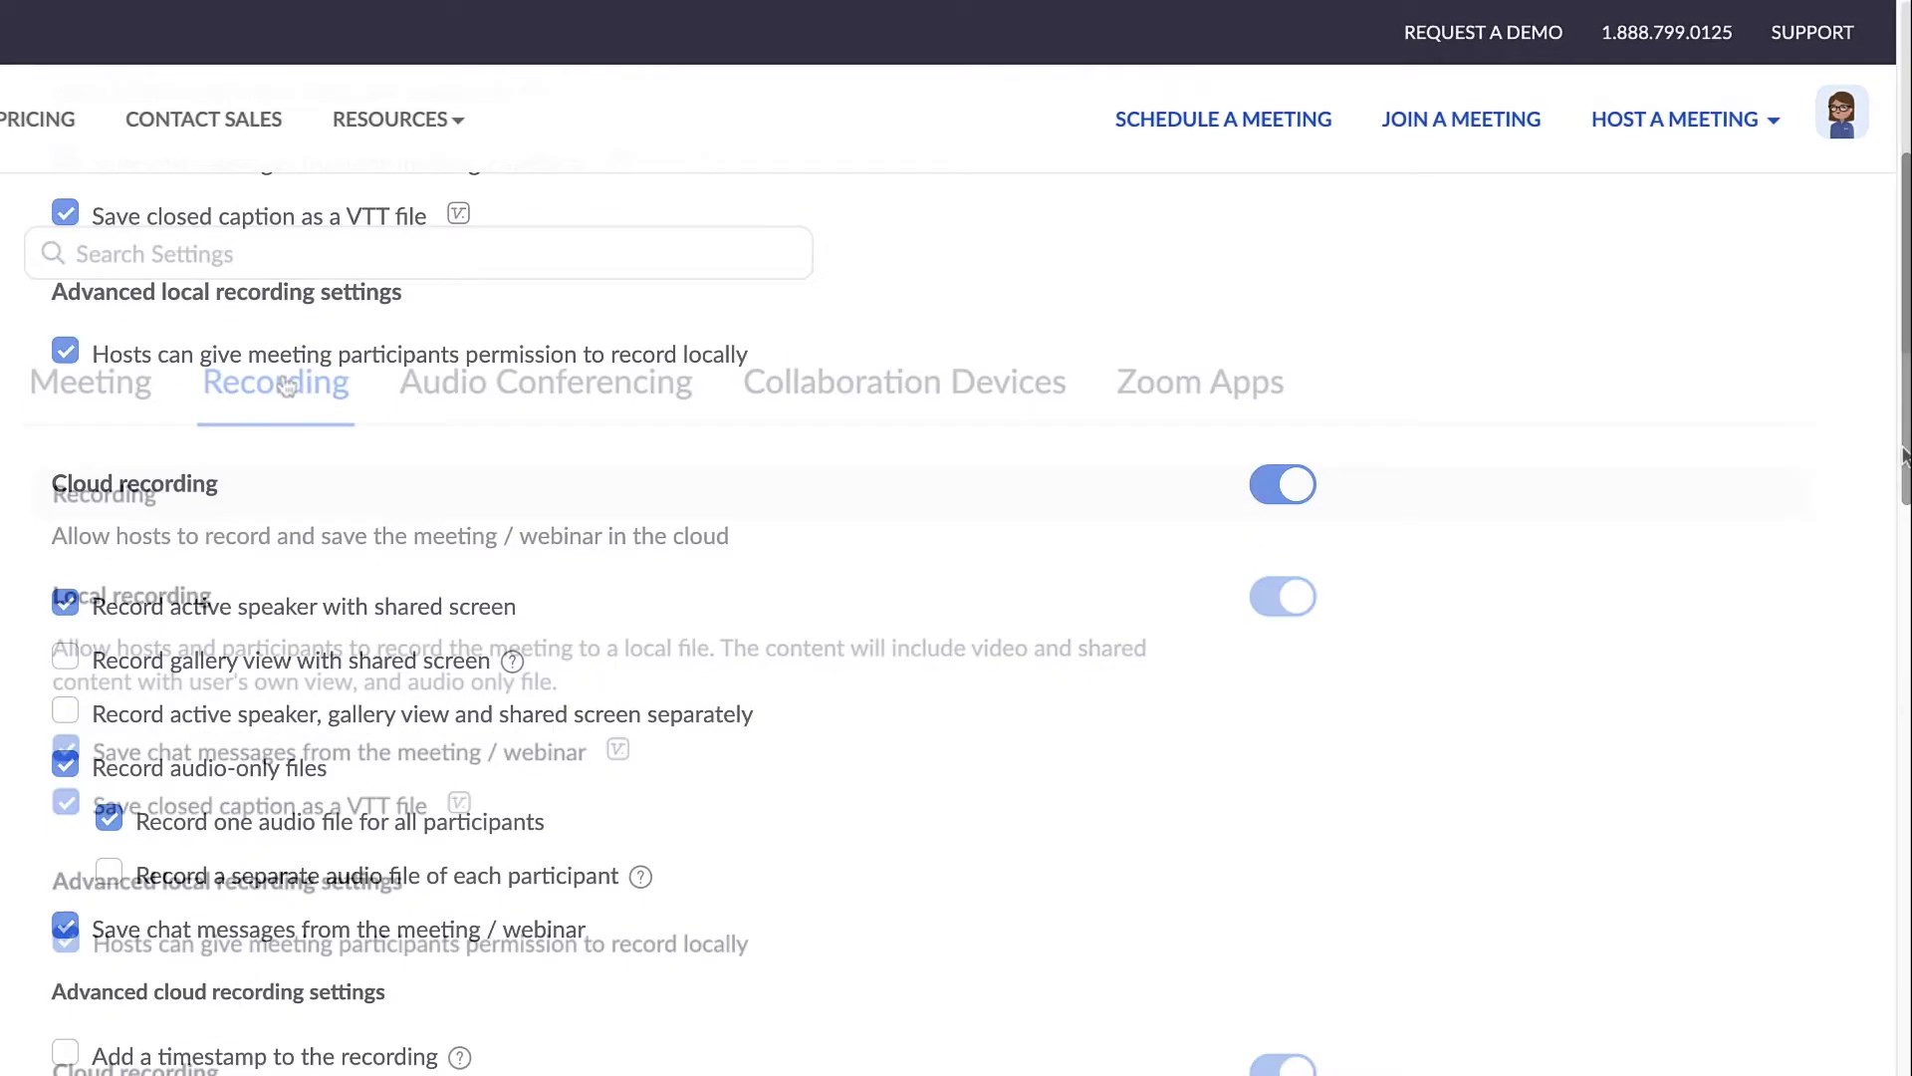
pyautogui.moveTo(1902, 415); pyautogui.dragTo(1902, 456)
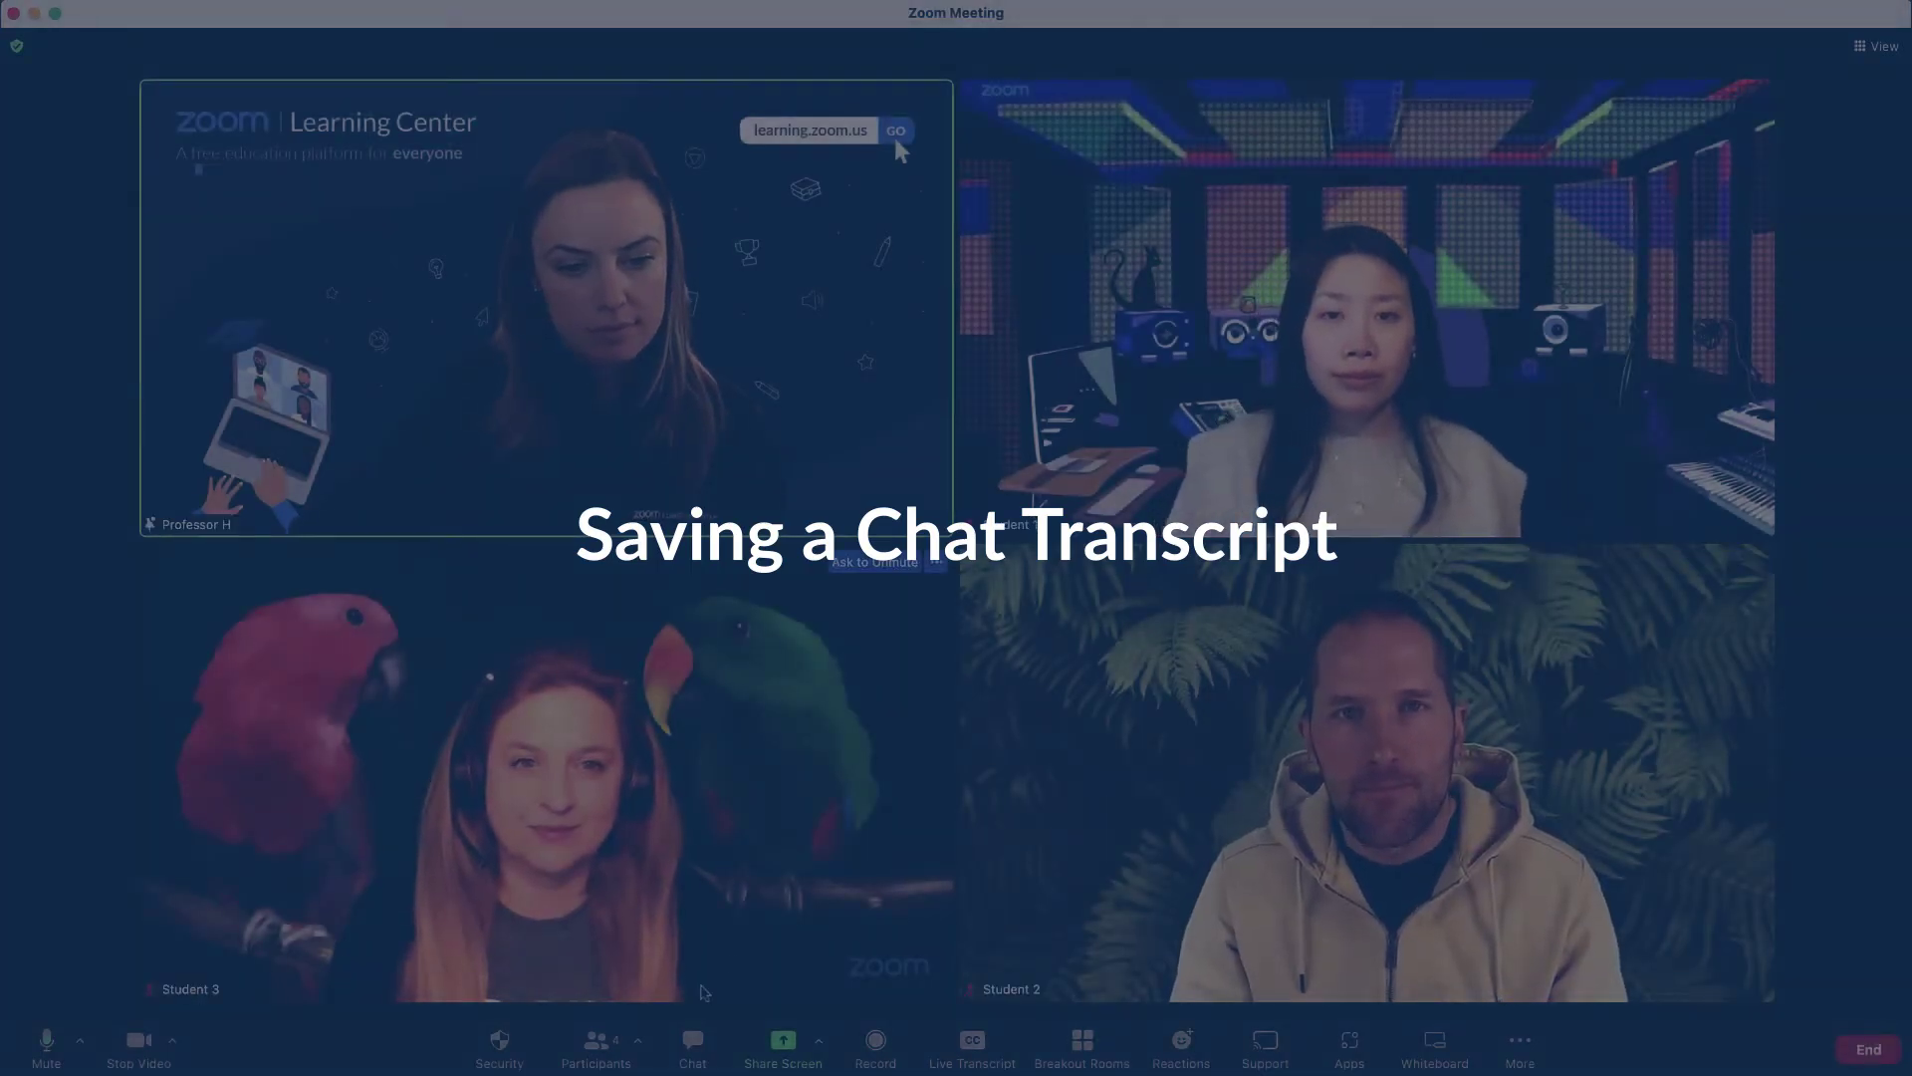
# Save the meeting chat as meeting_saved_chat.txt and reveal it in Finder
pyautogui.click(694, 1046)
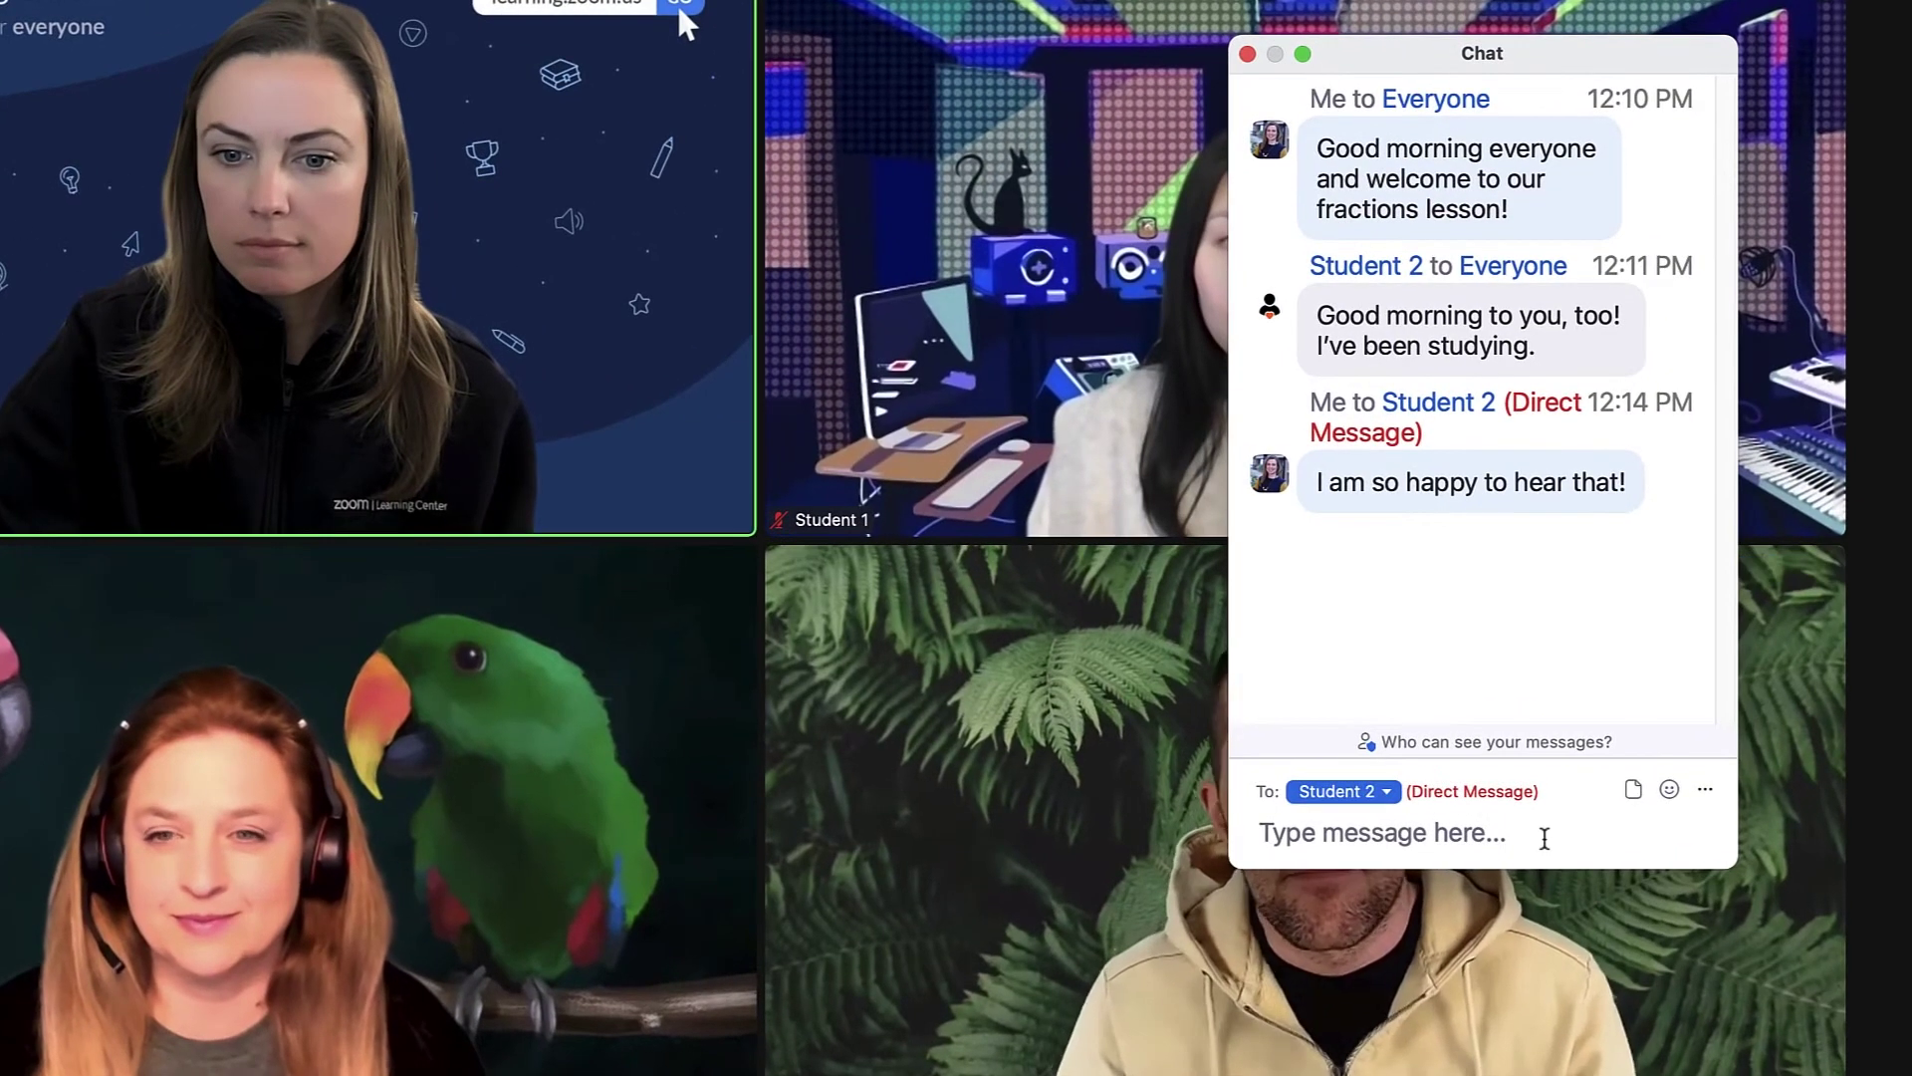
pyautogui.click(1705, 789)
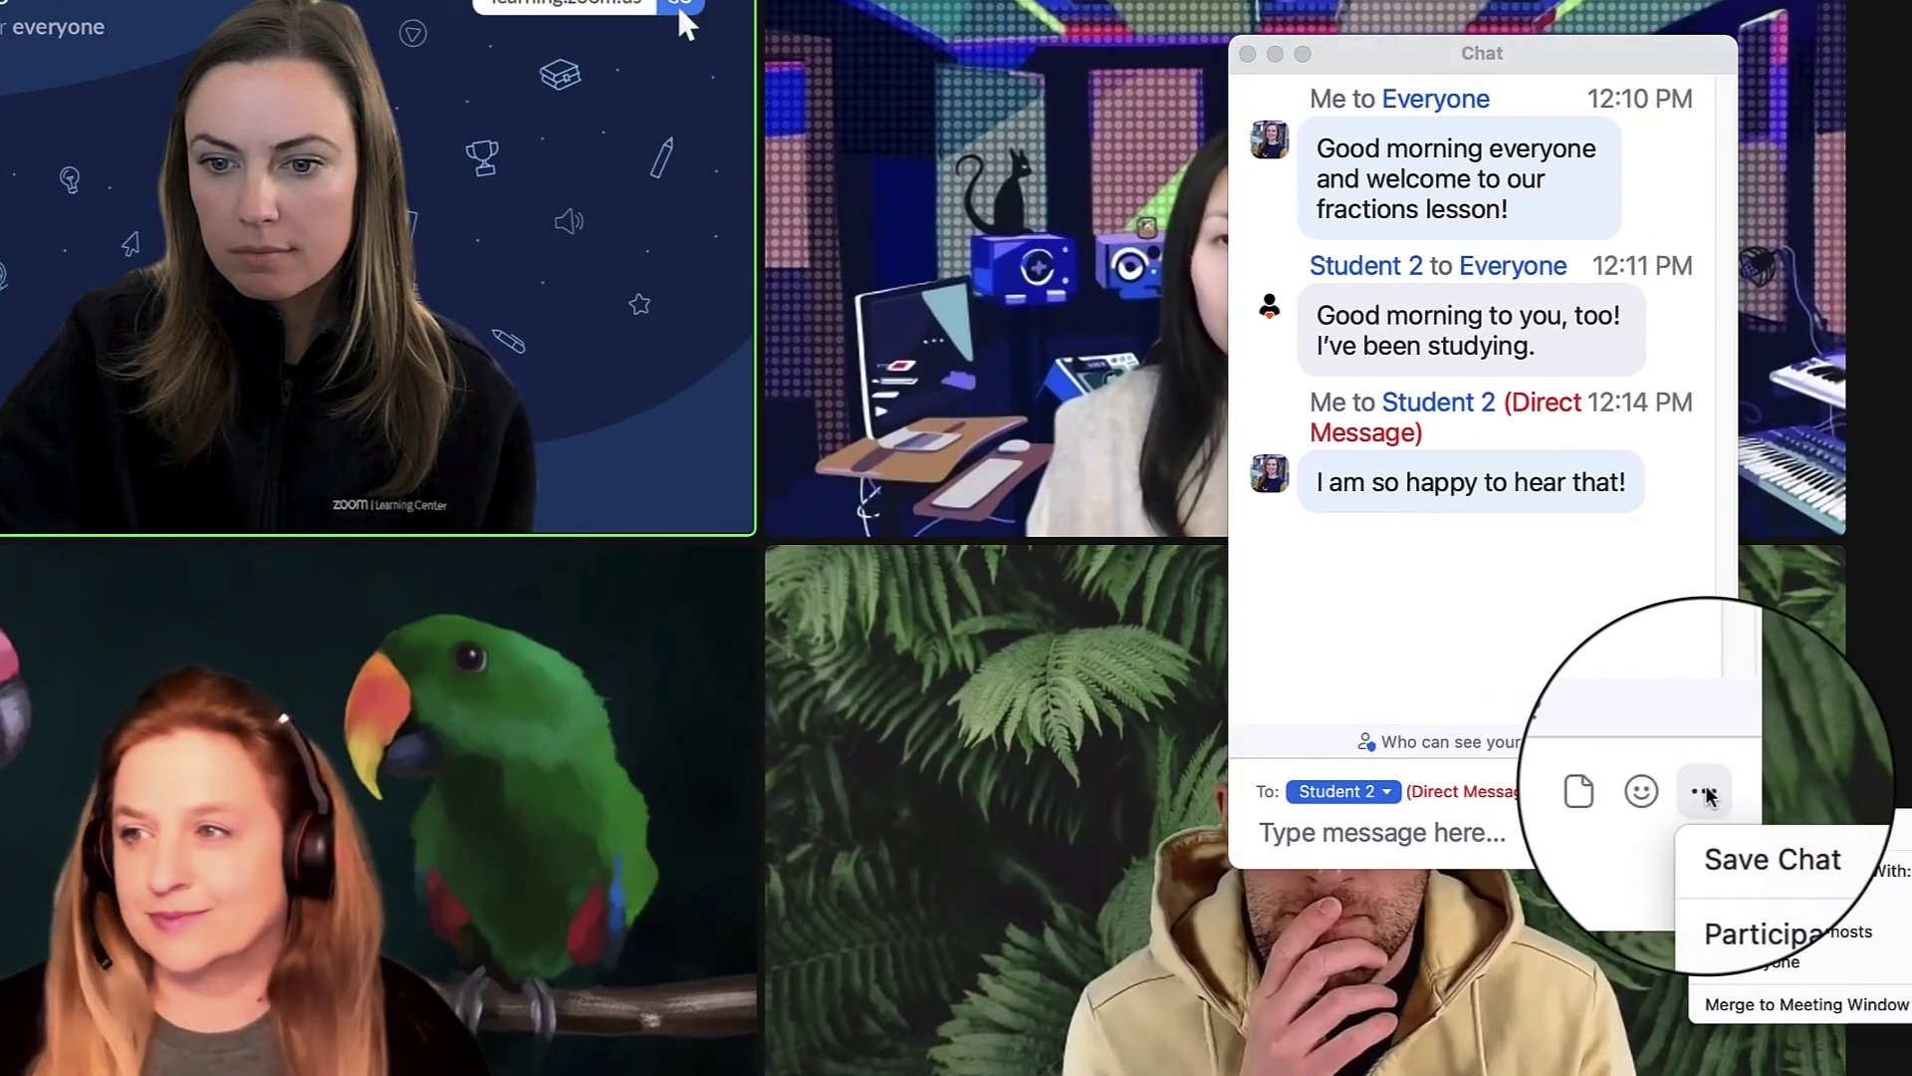
pyautogui.press('Down')
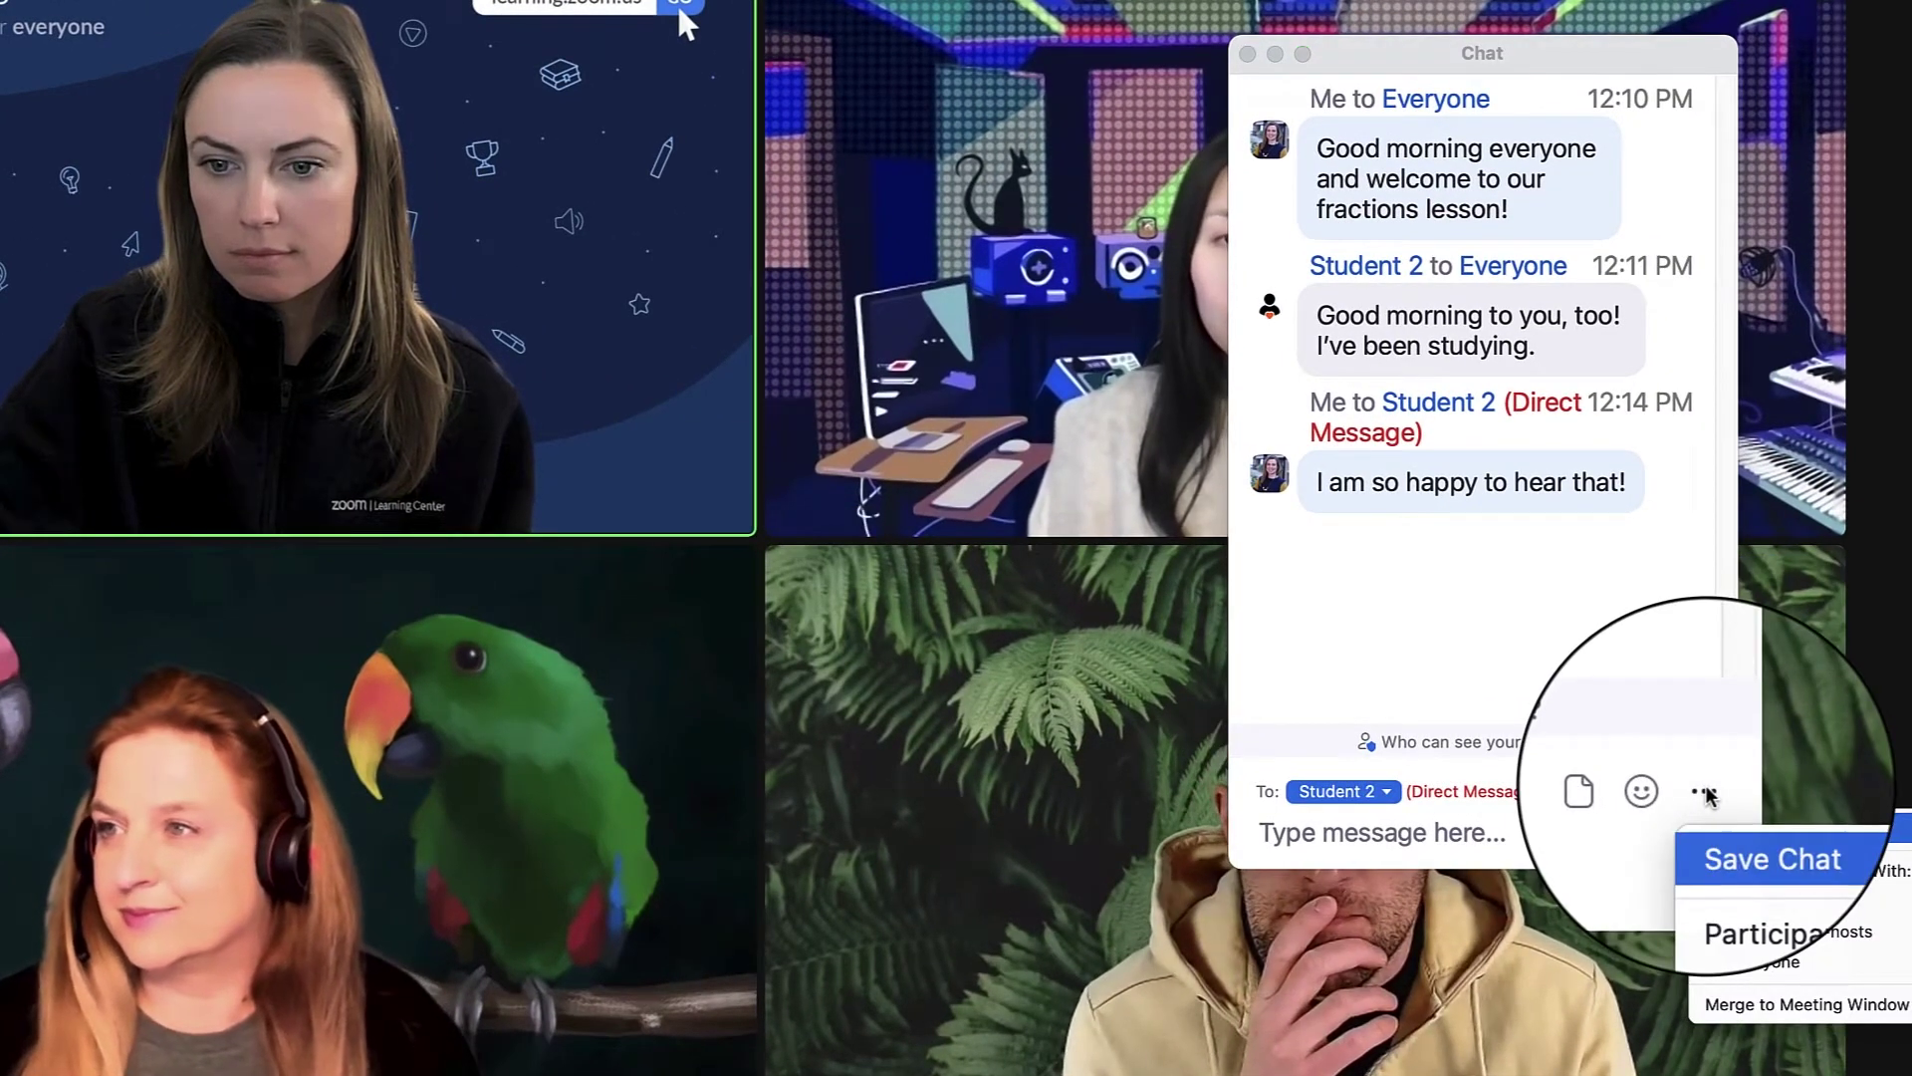
pyautogui.click(1723, 829)
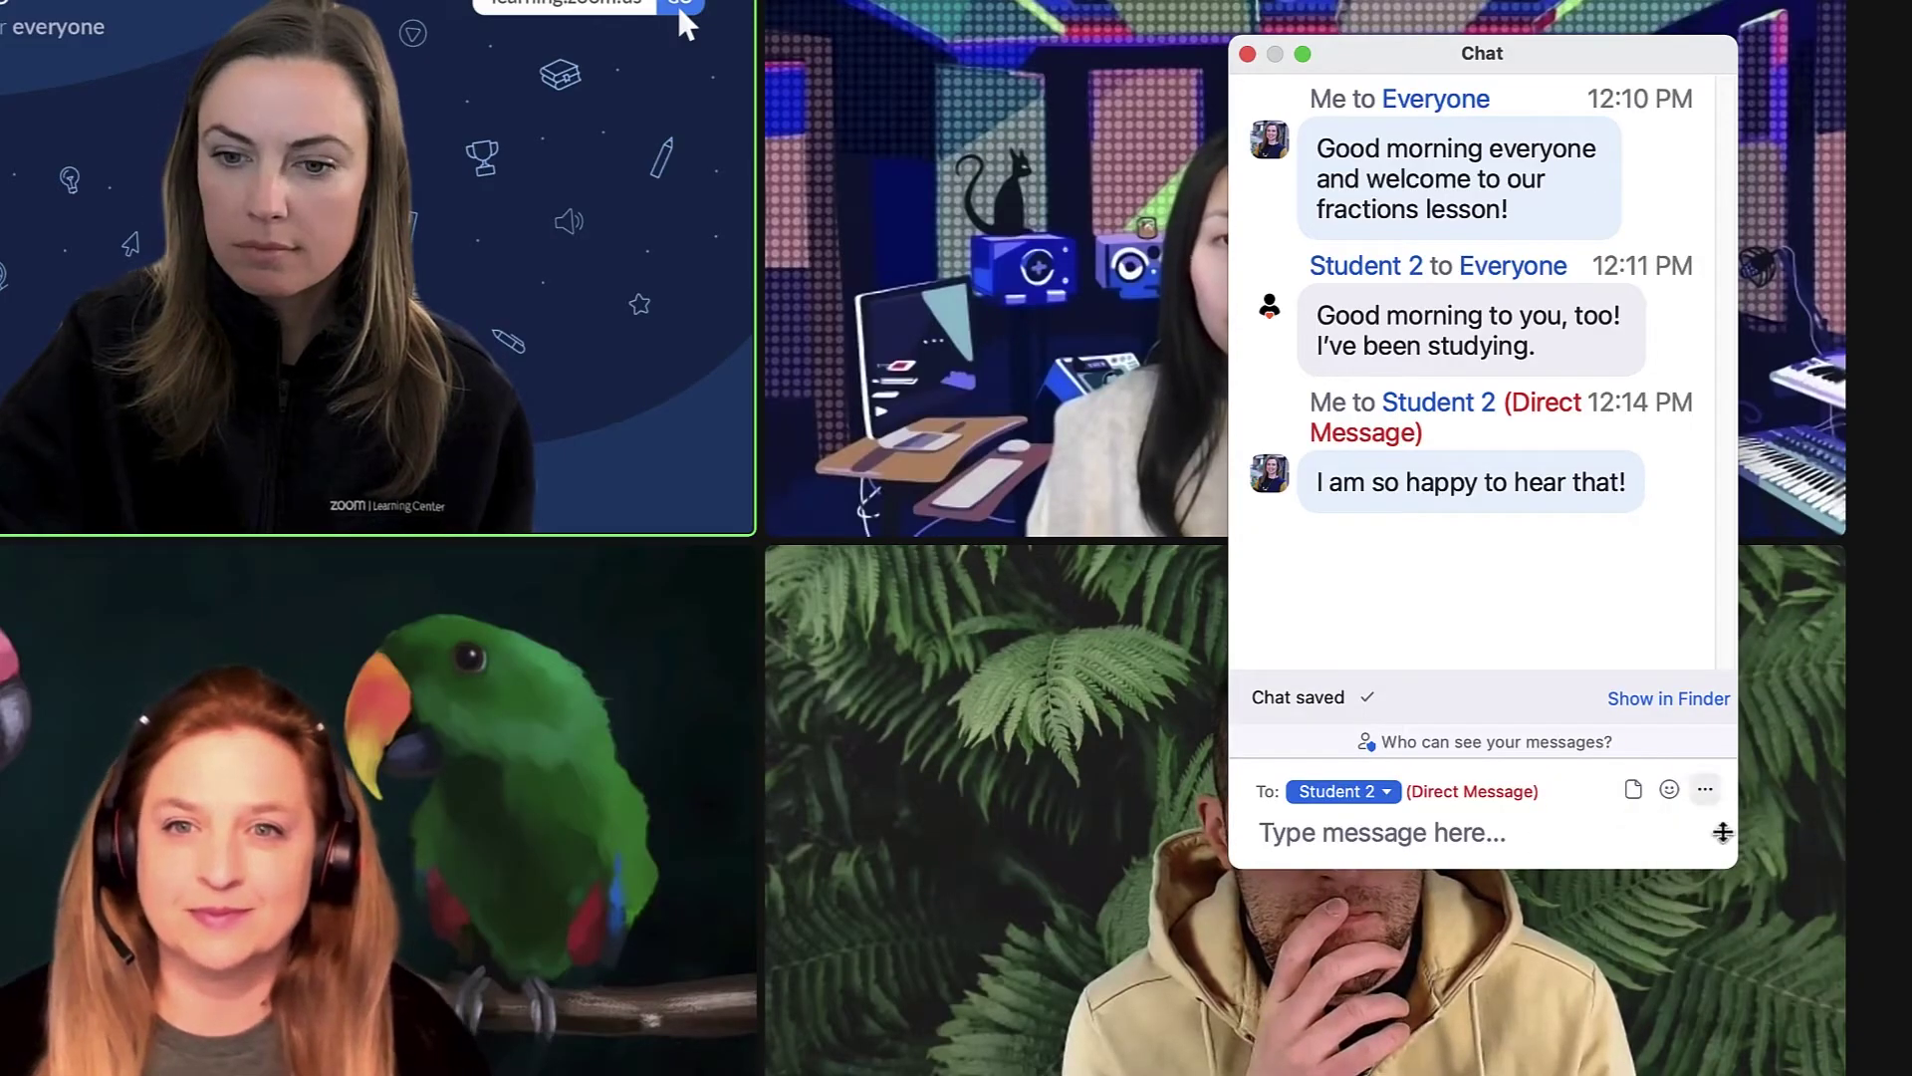
pyautogui.click(1688, 700)
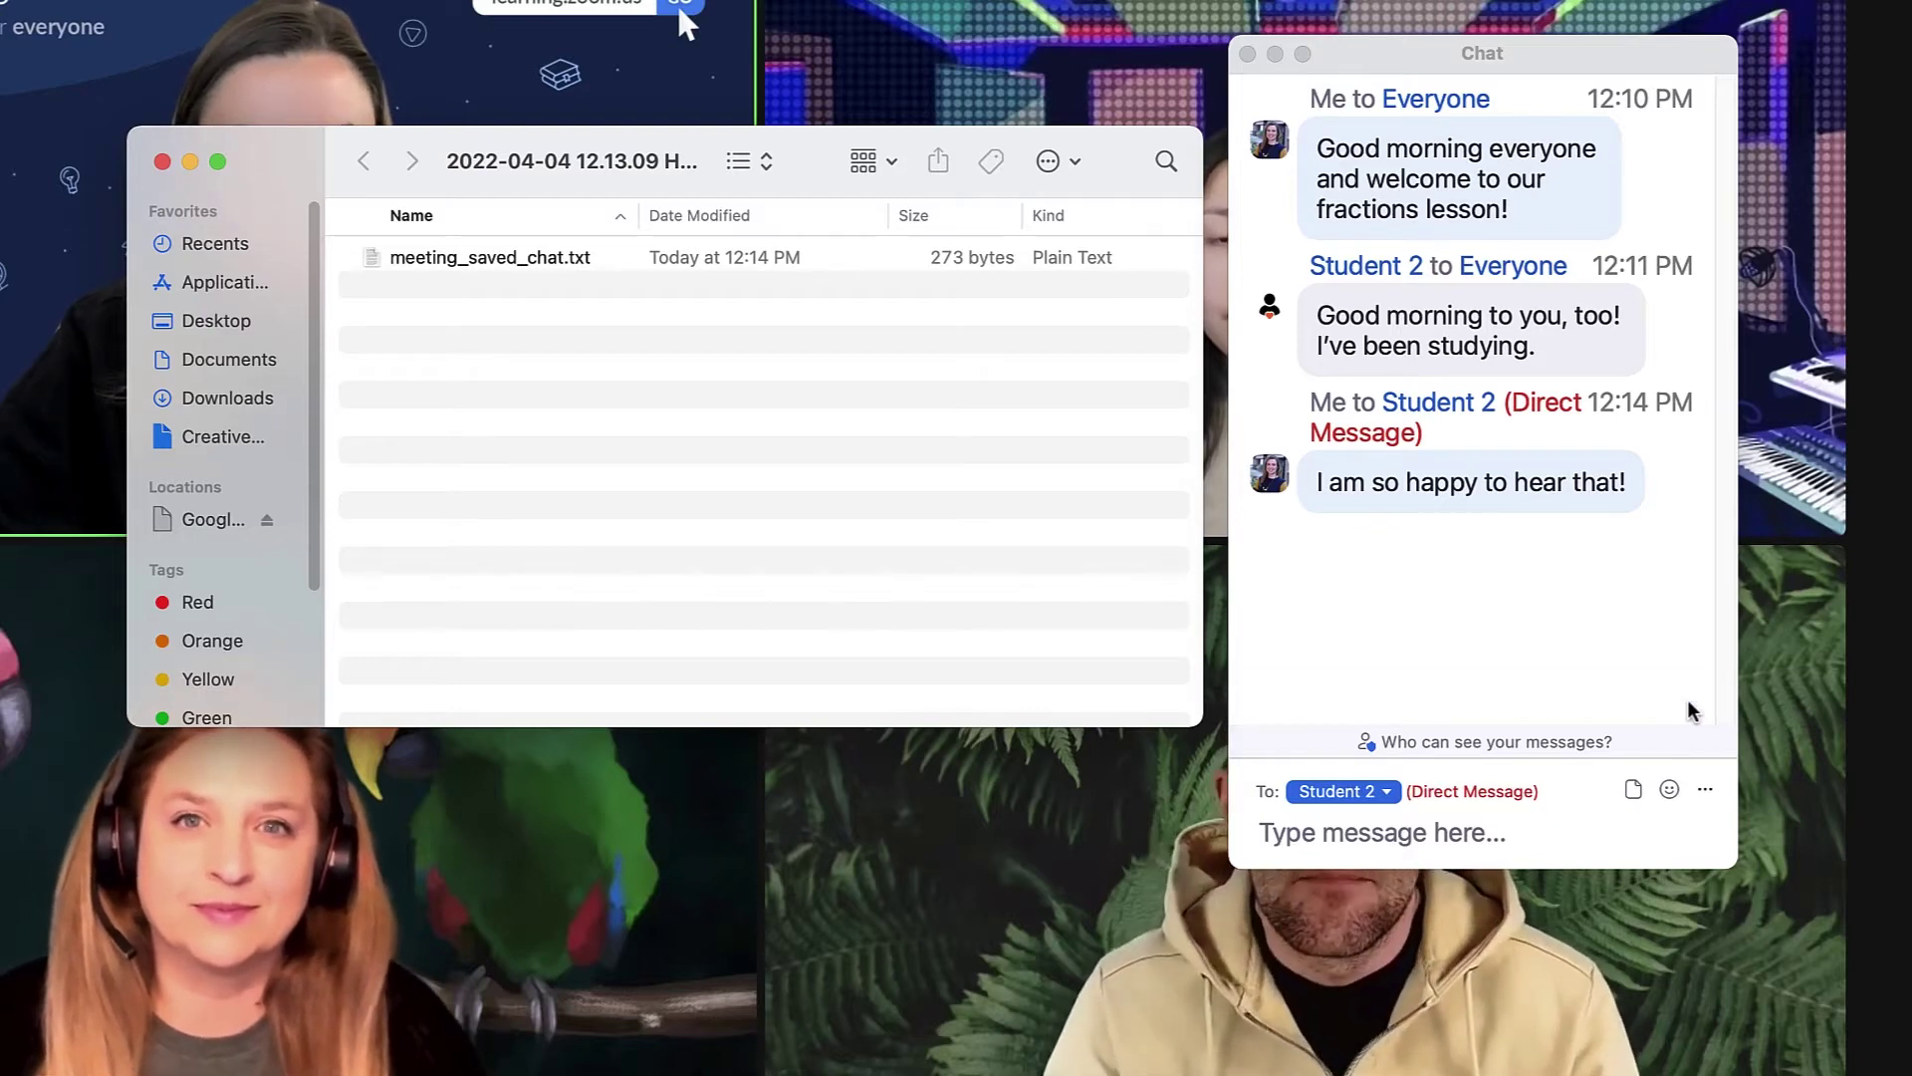
pyautogui.doubleClick(520, 256)
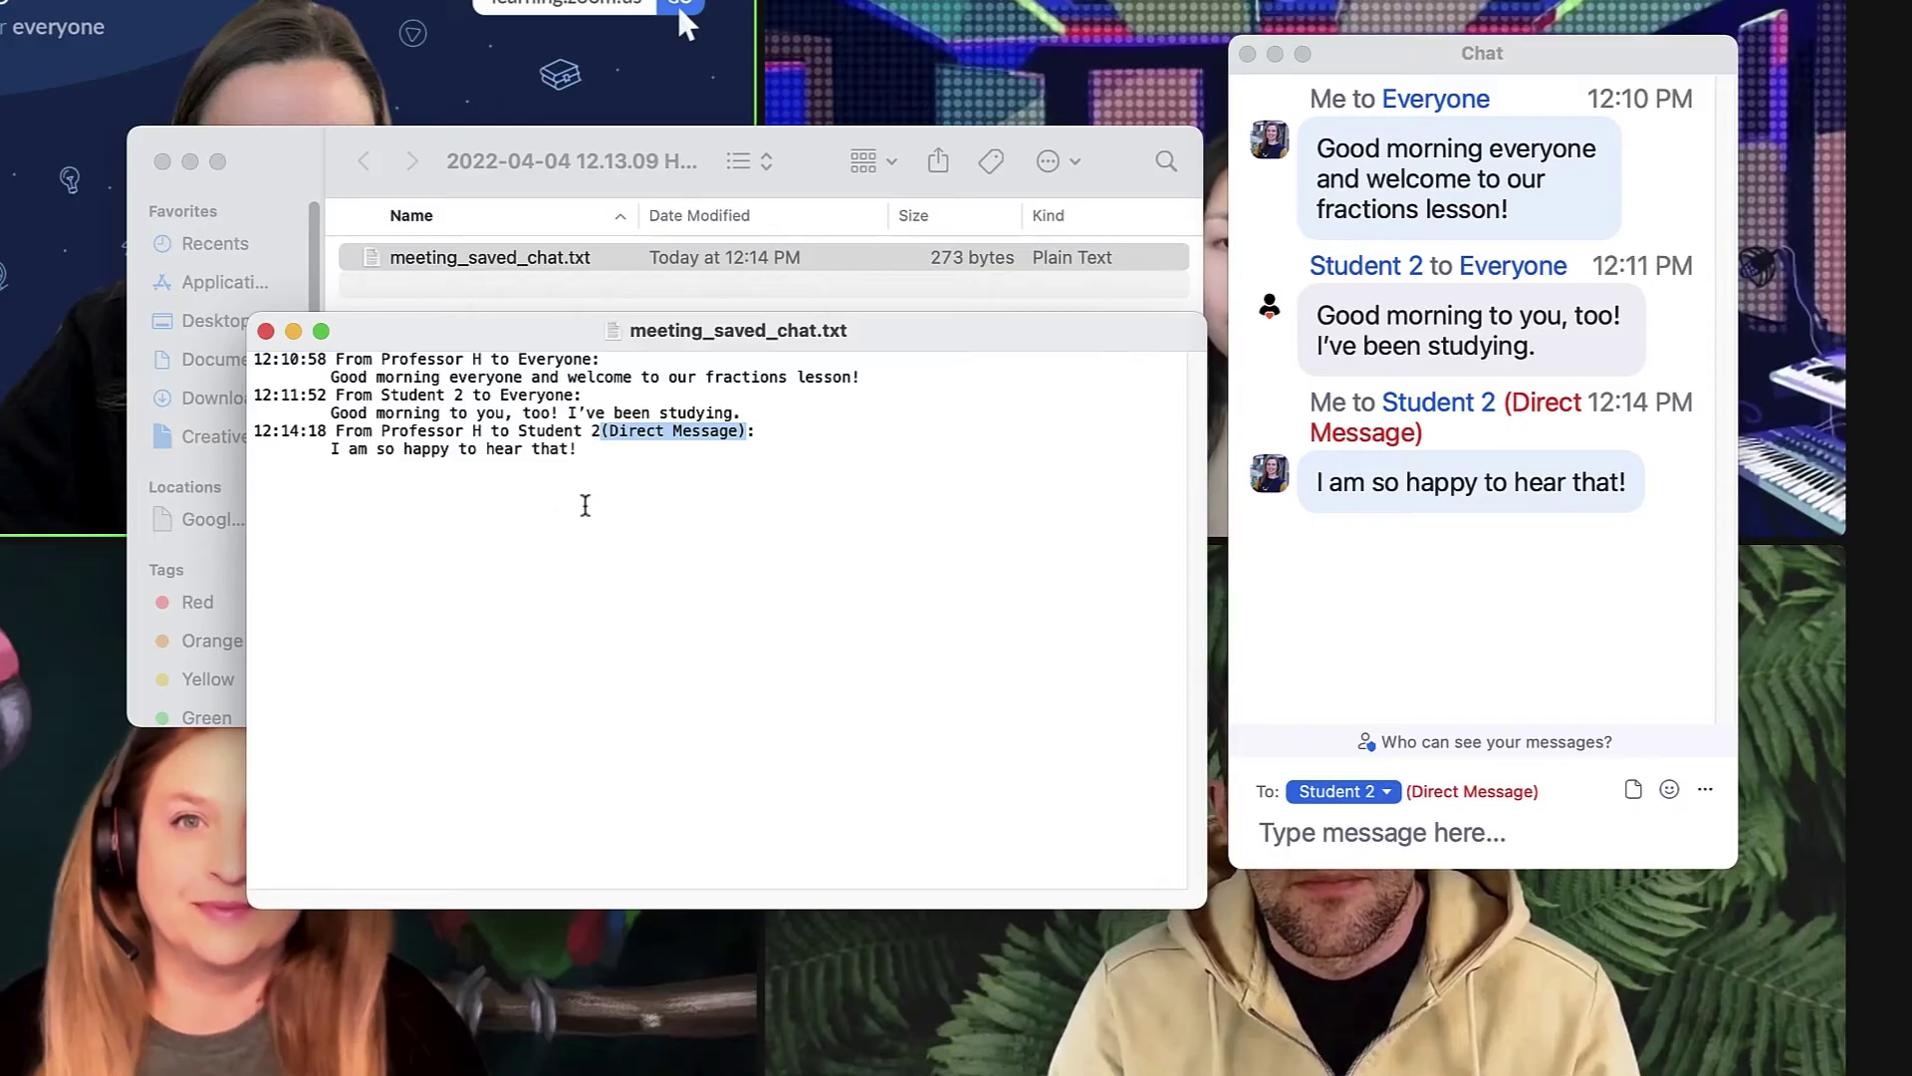
pyautogui.click(266, 331)
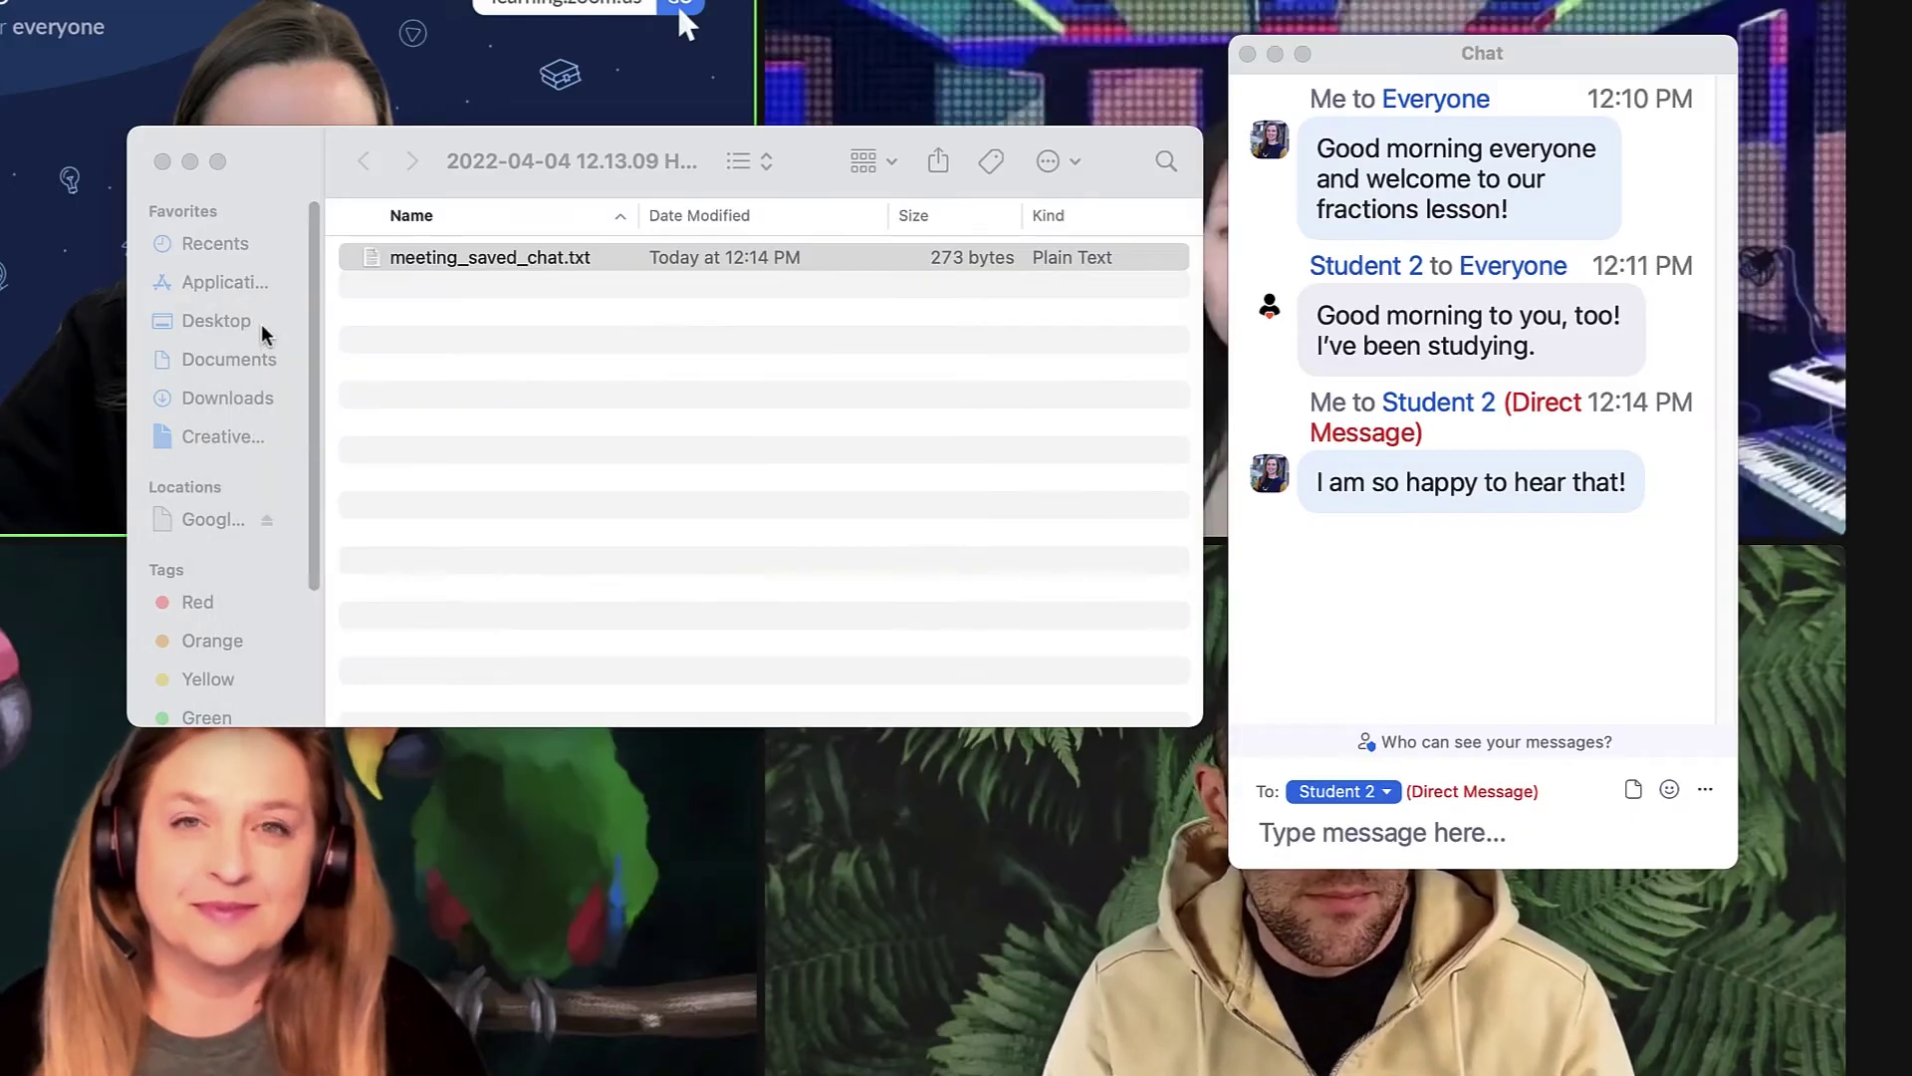
# Post 'Alright! Let's do it!' to Everyone, then save the chat again
pyautogui.click(162, 162)
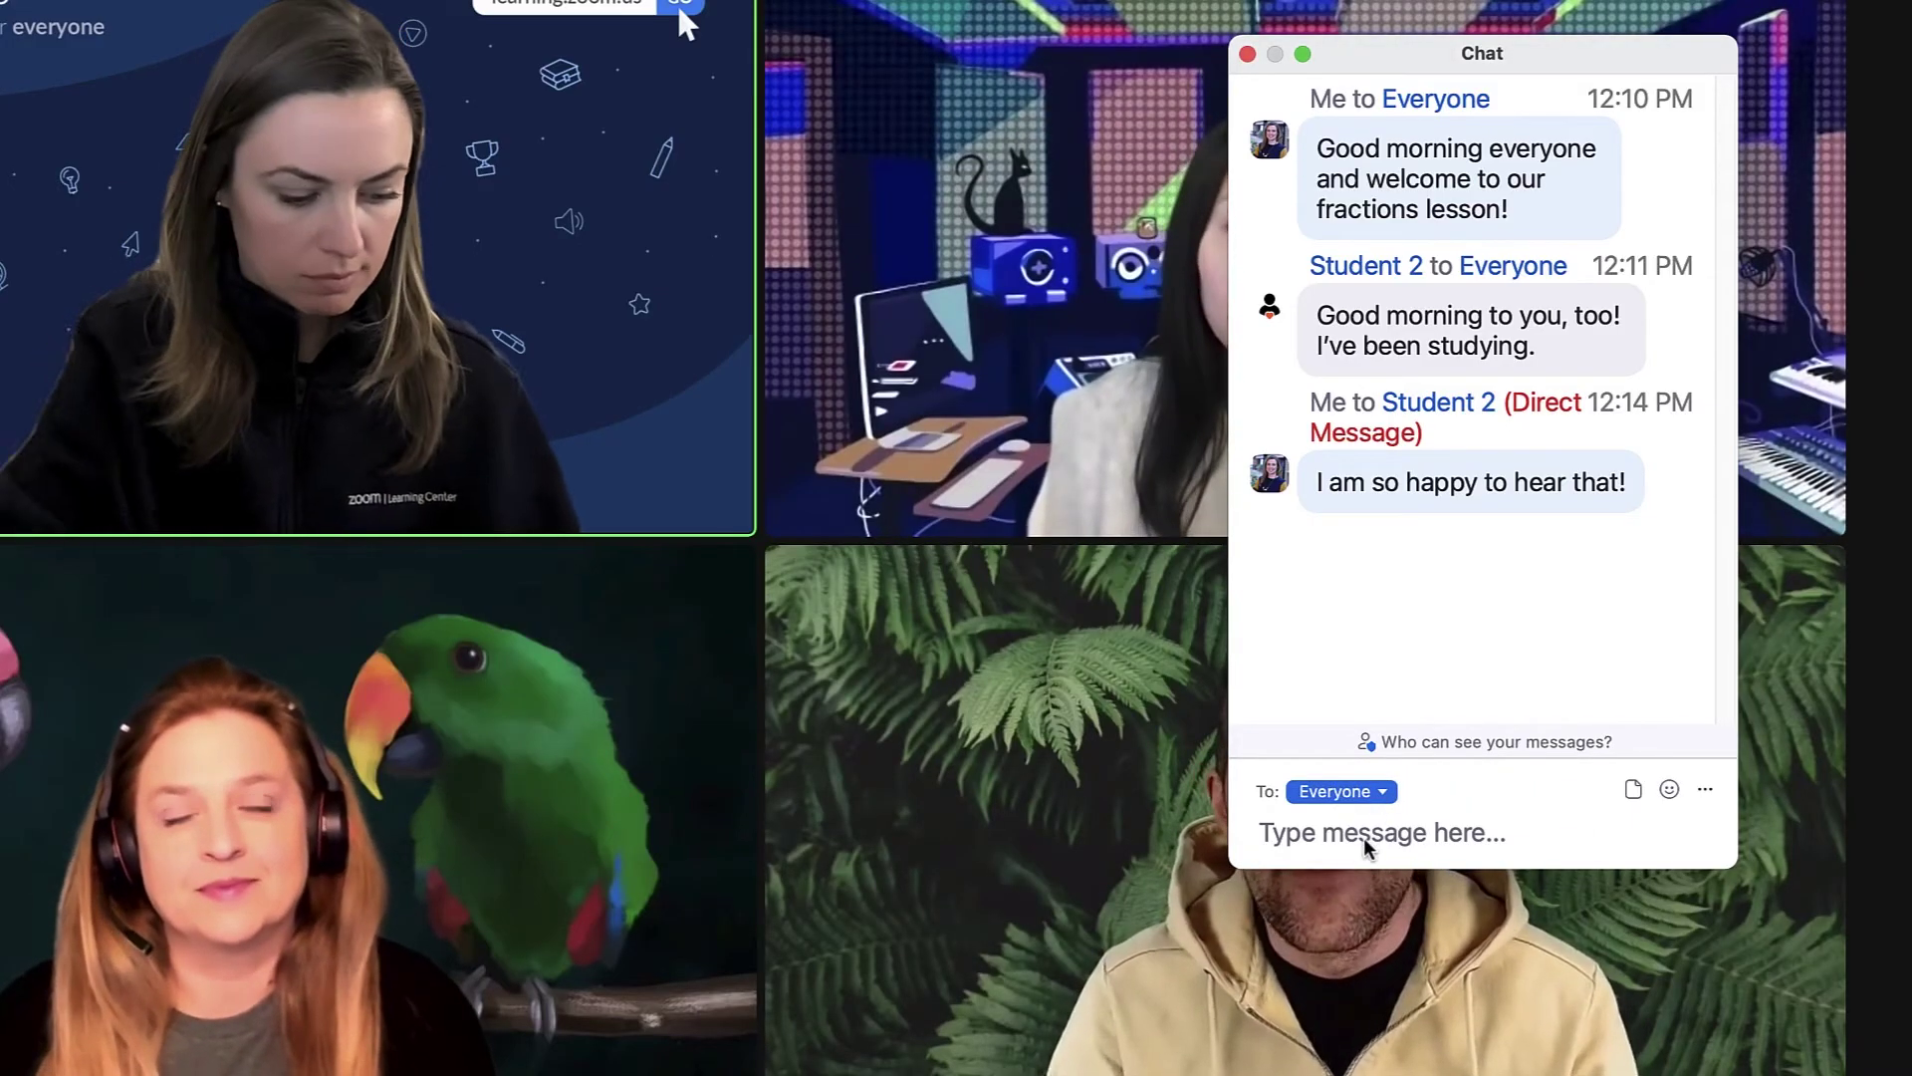
pyautogui.write('Alright')
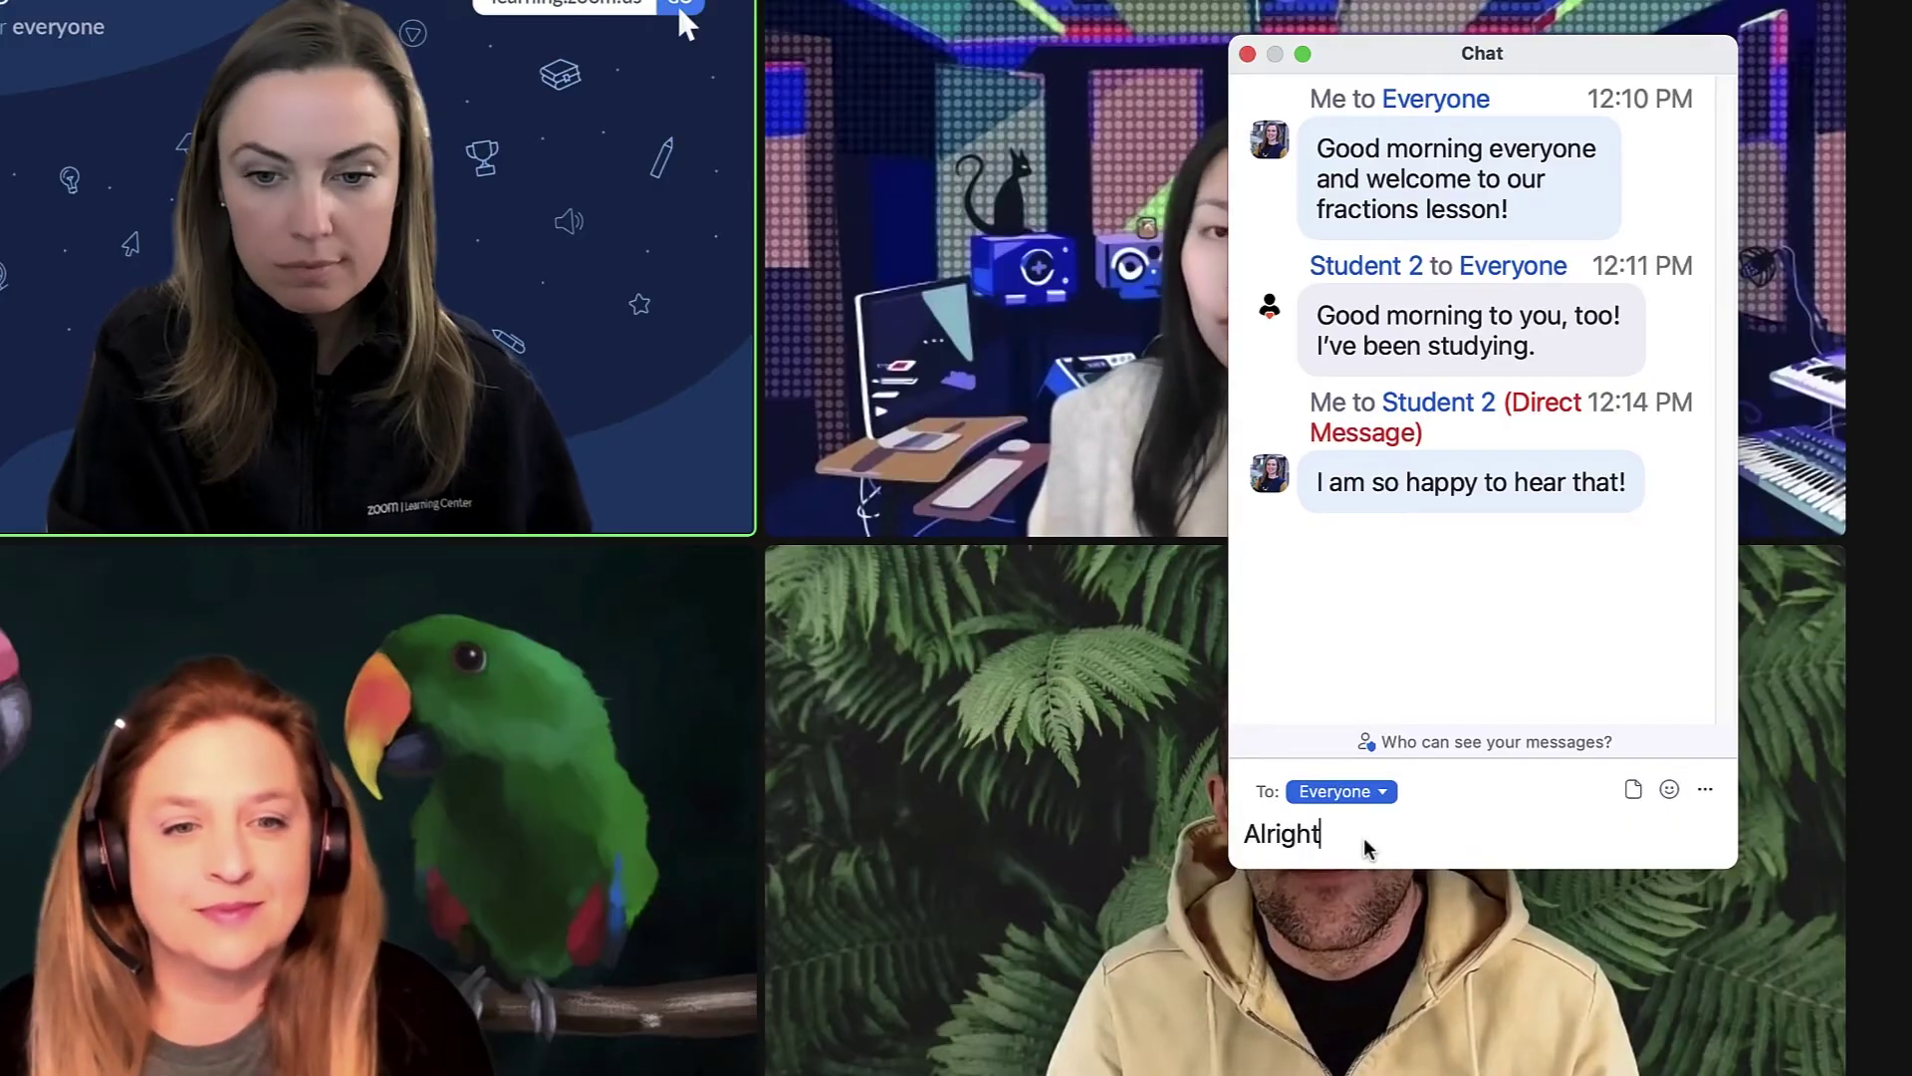
pyautogui.write("! Let's do")
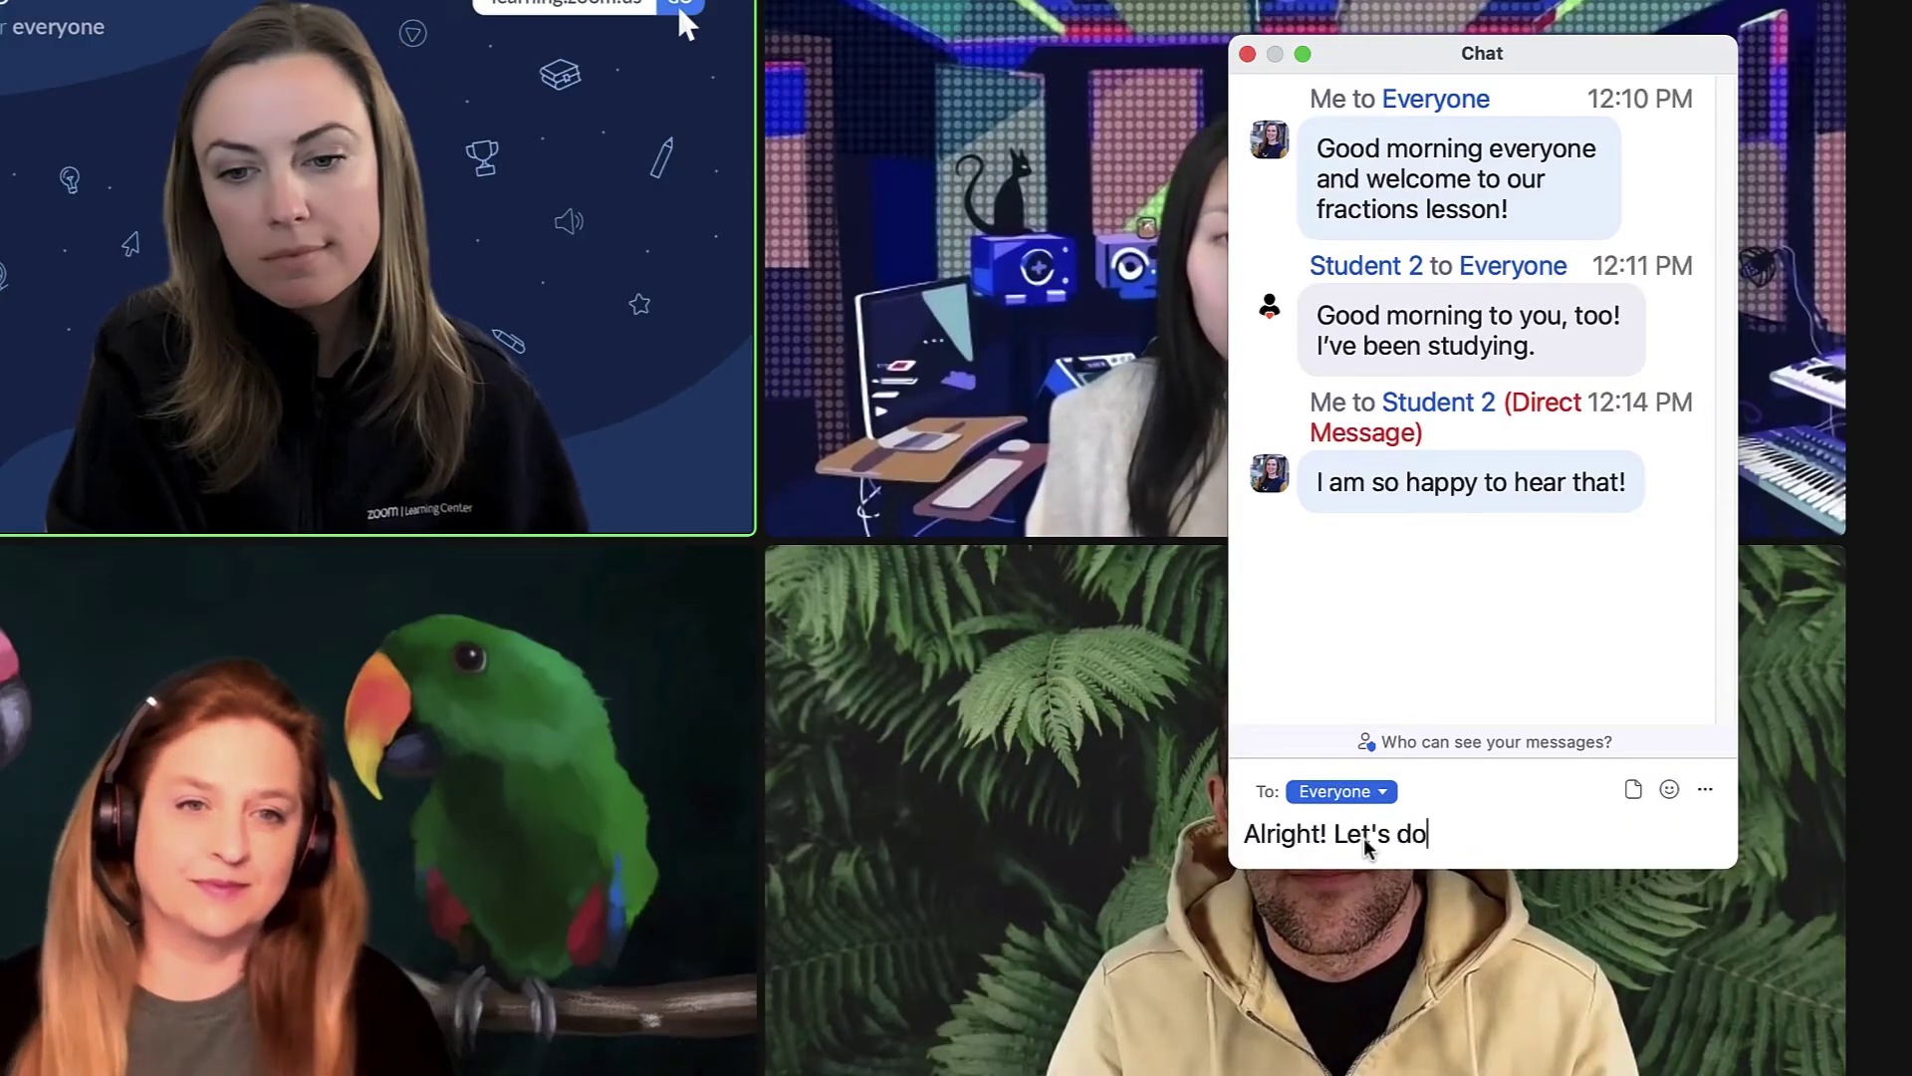
pyautogui.write(' it!')
pyautogui.press('Return')
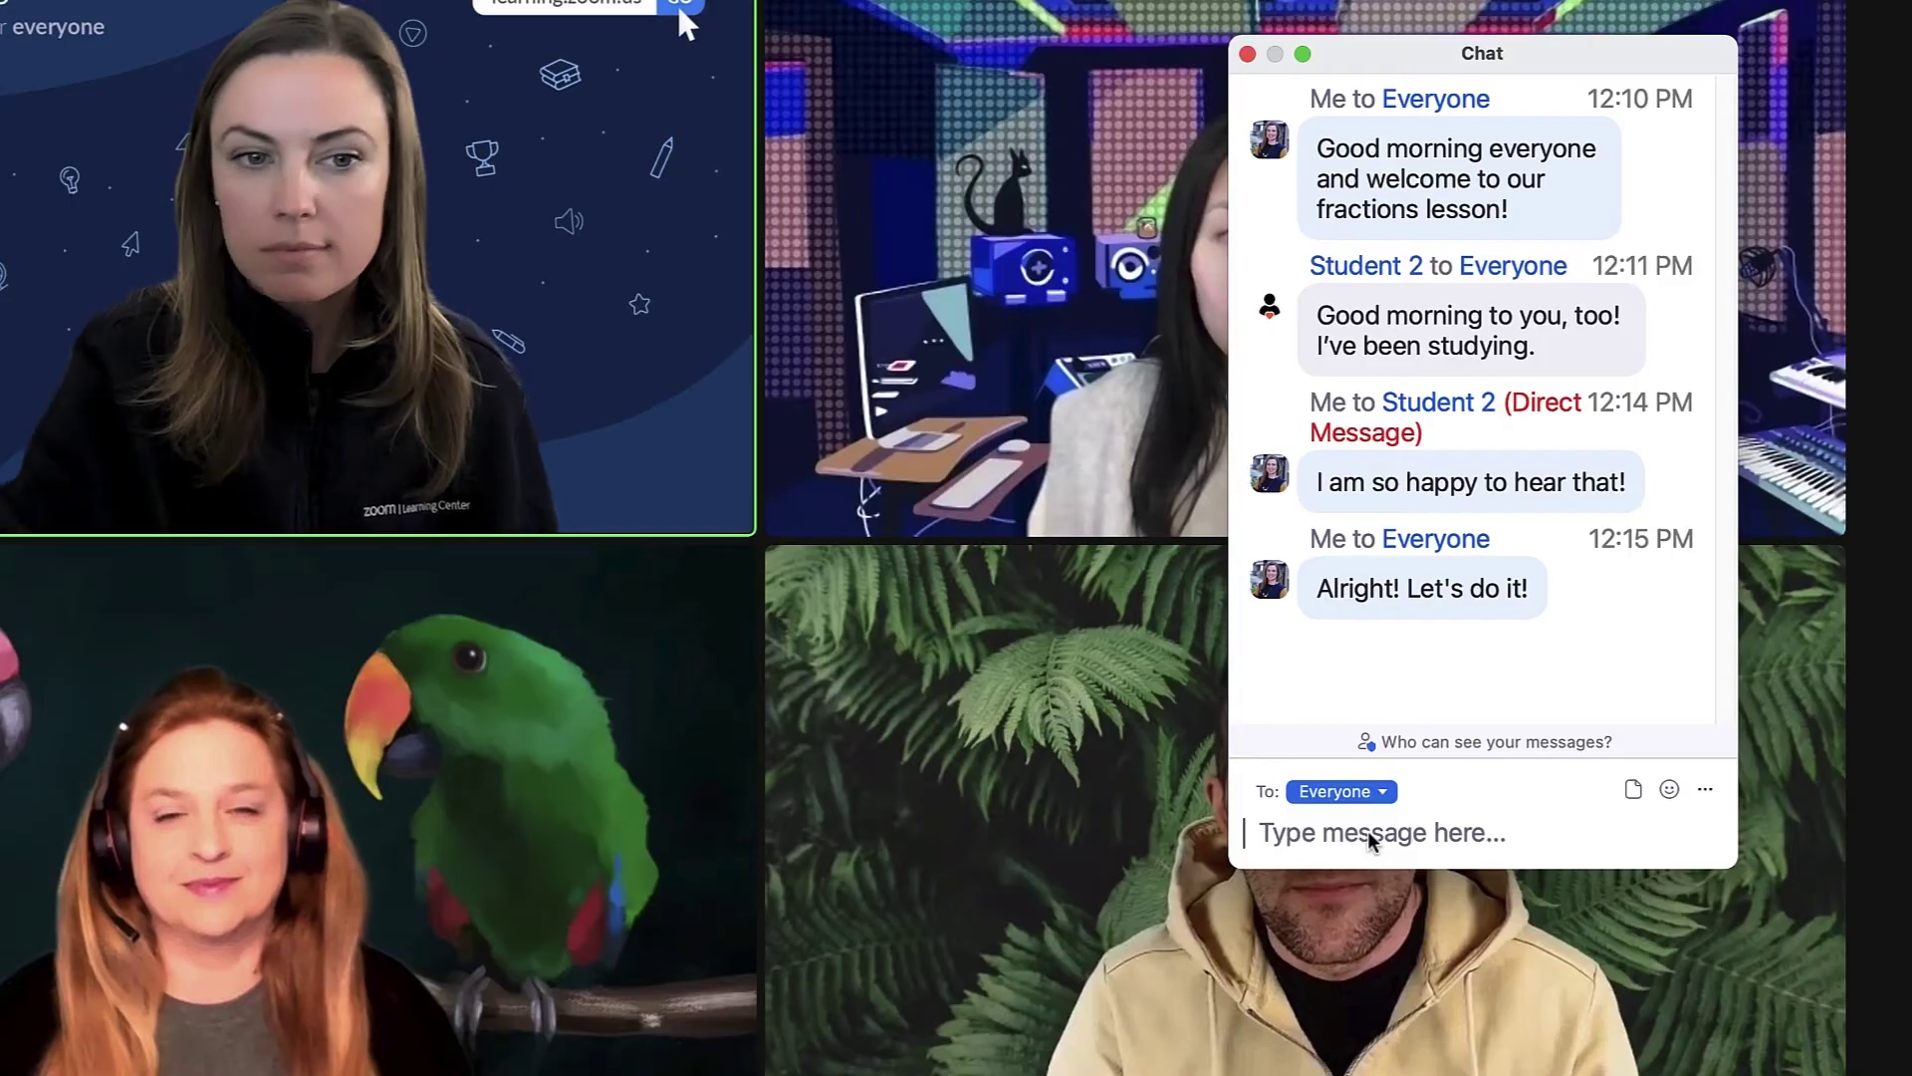
pyautogui.click(1703, 793)
pyautogui.click(1713, 826)
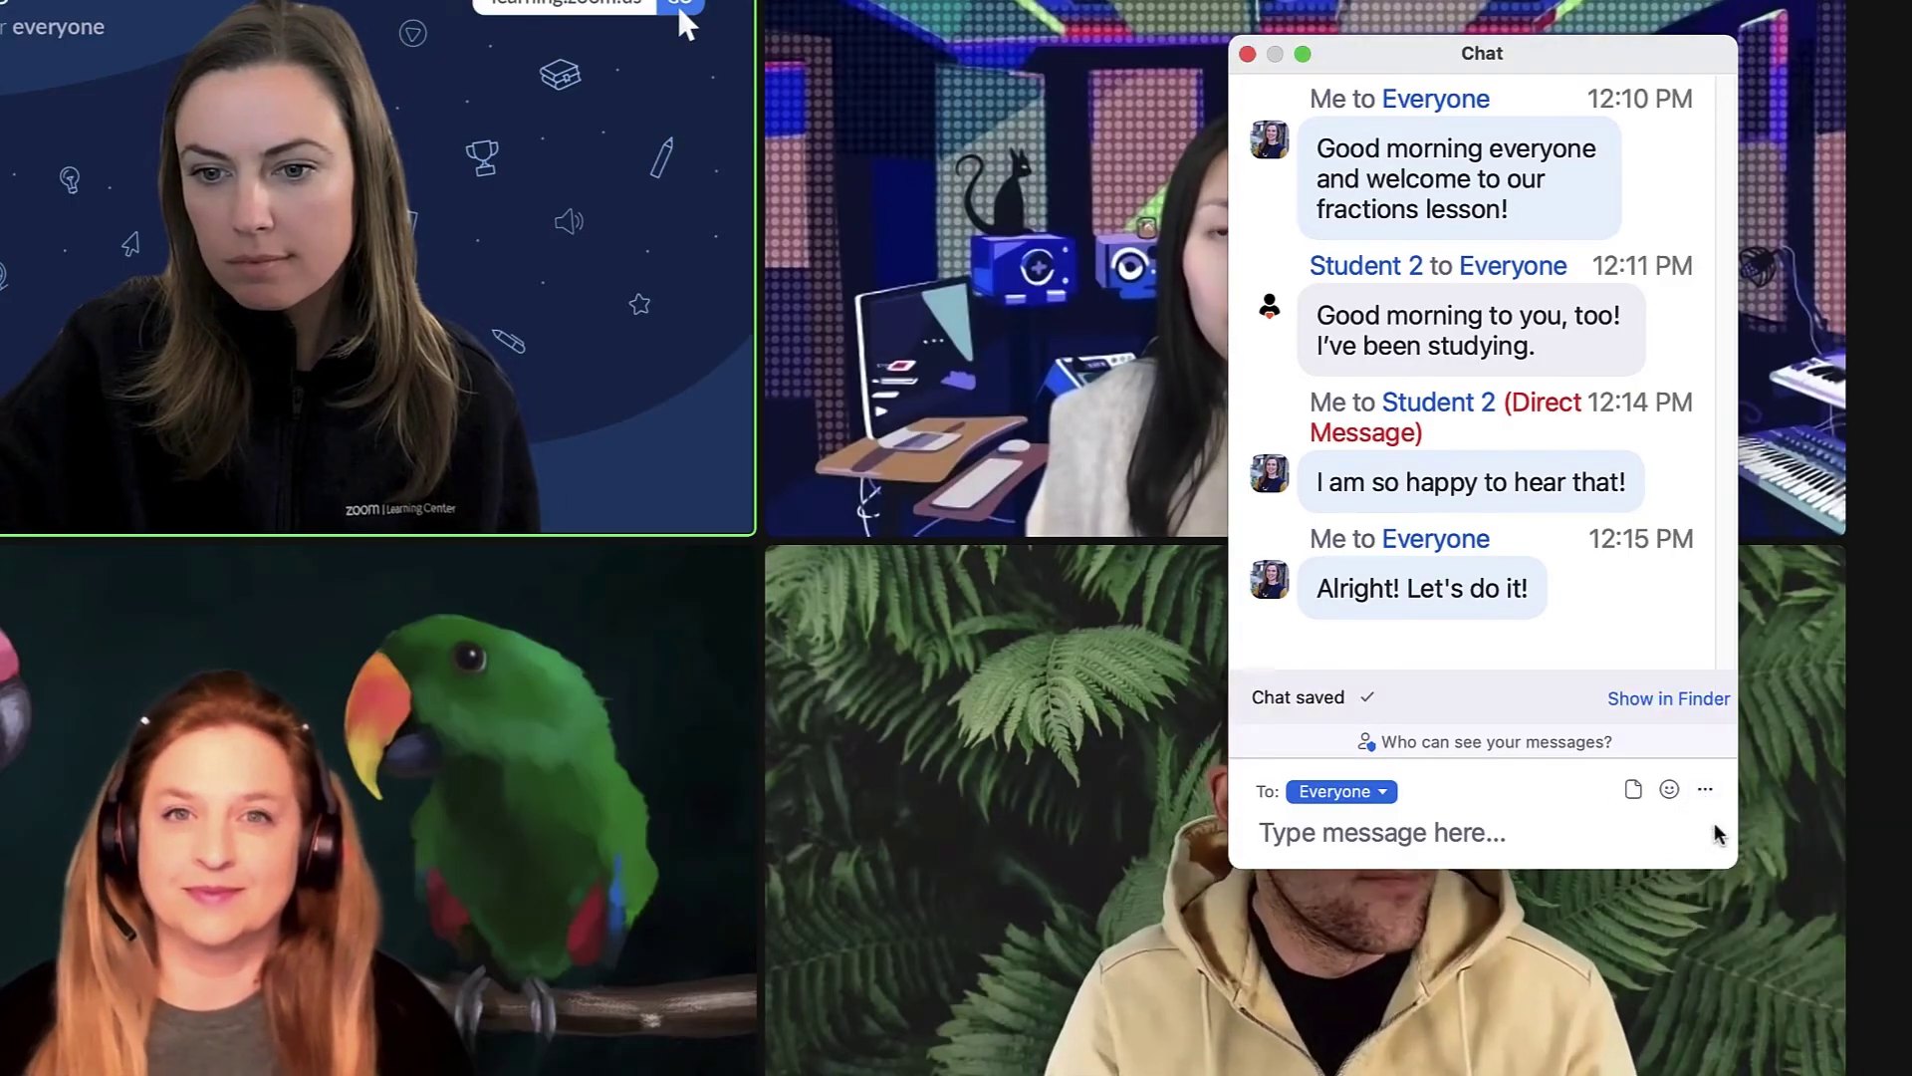
# Open meeting_saved_chat.txt from its folder and select the newest chat entry
pyautogui.click(1658, 697)
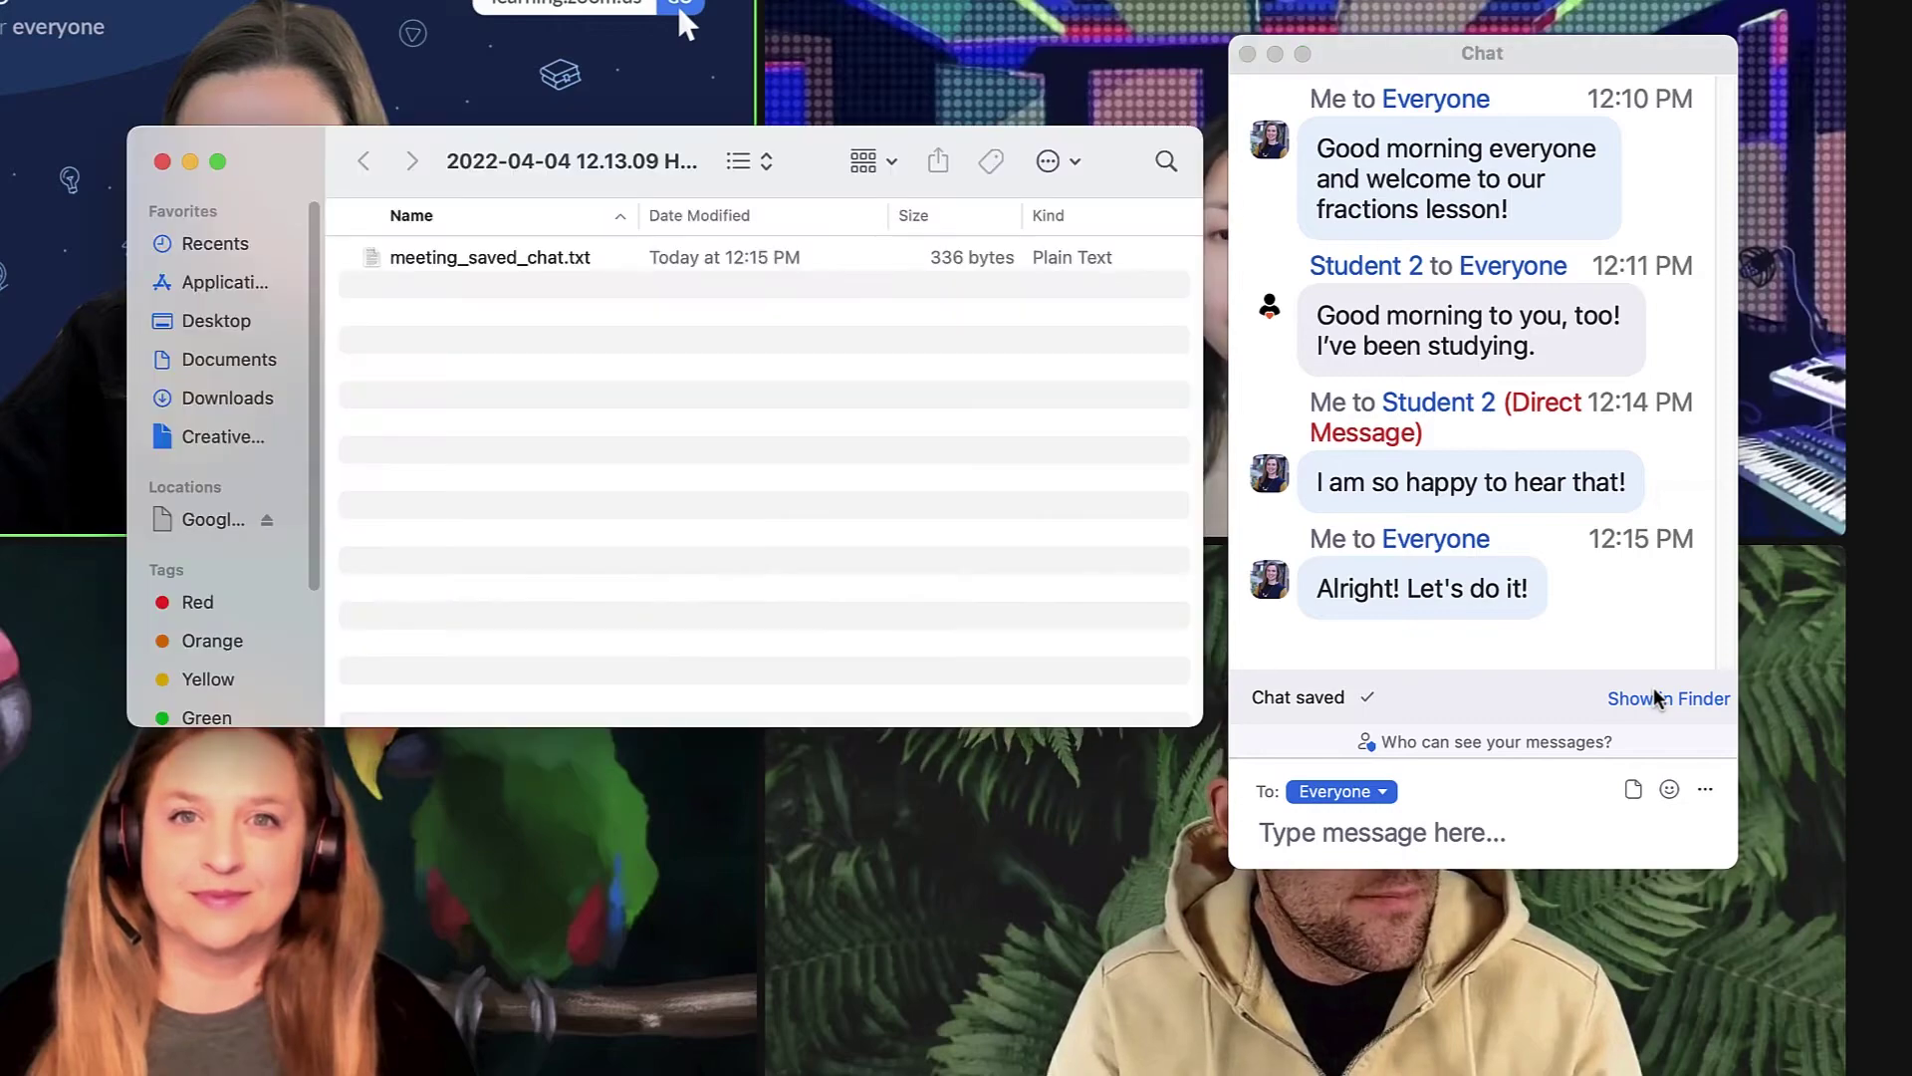
pyautogui.doubleClick(515, 251)
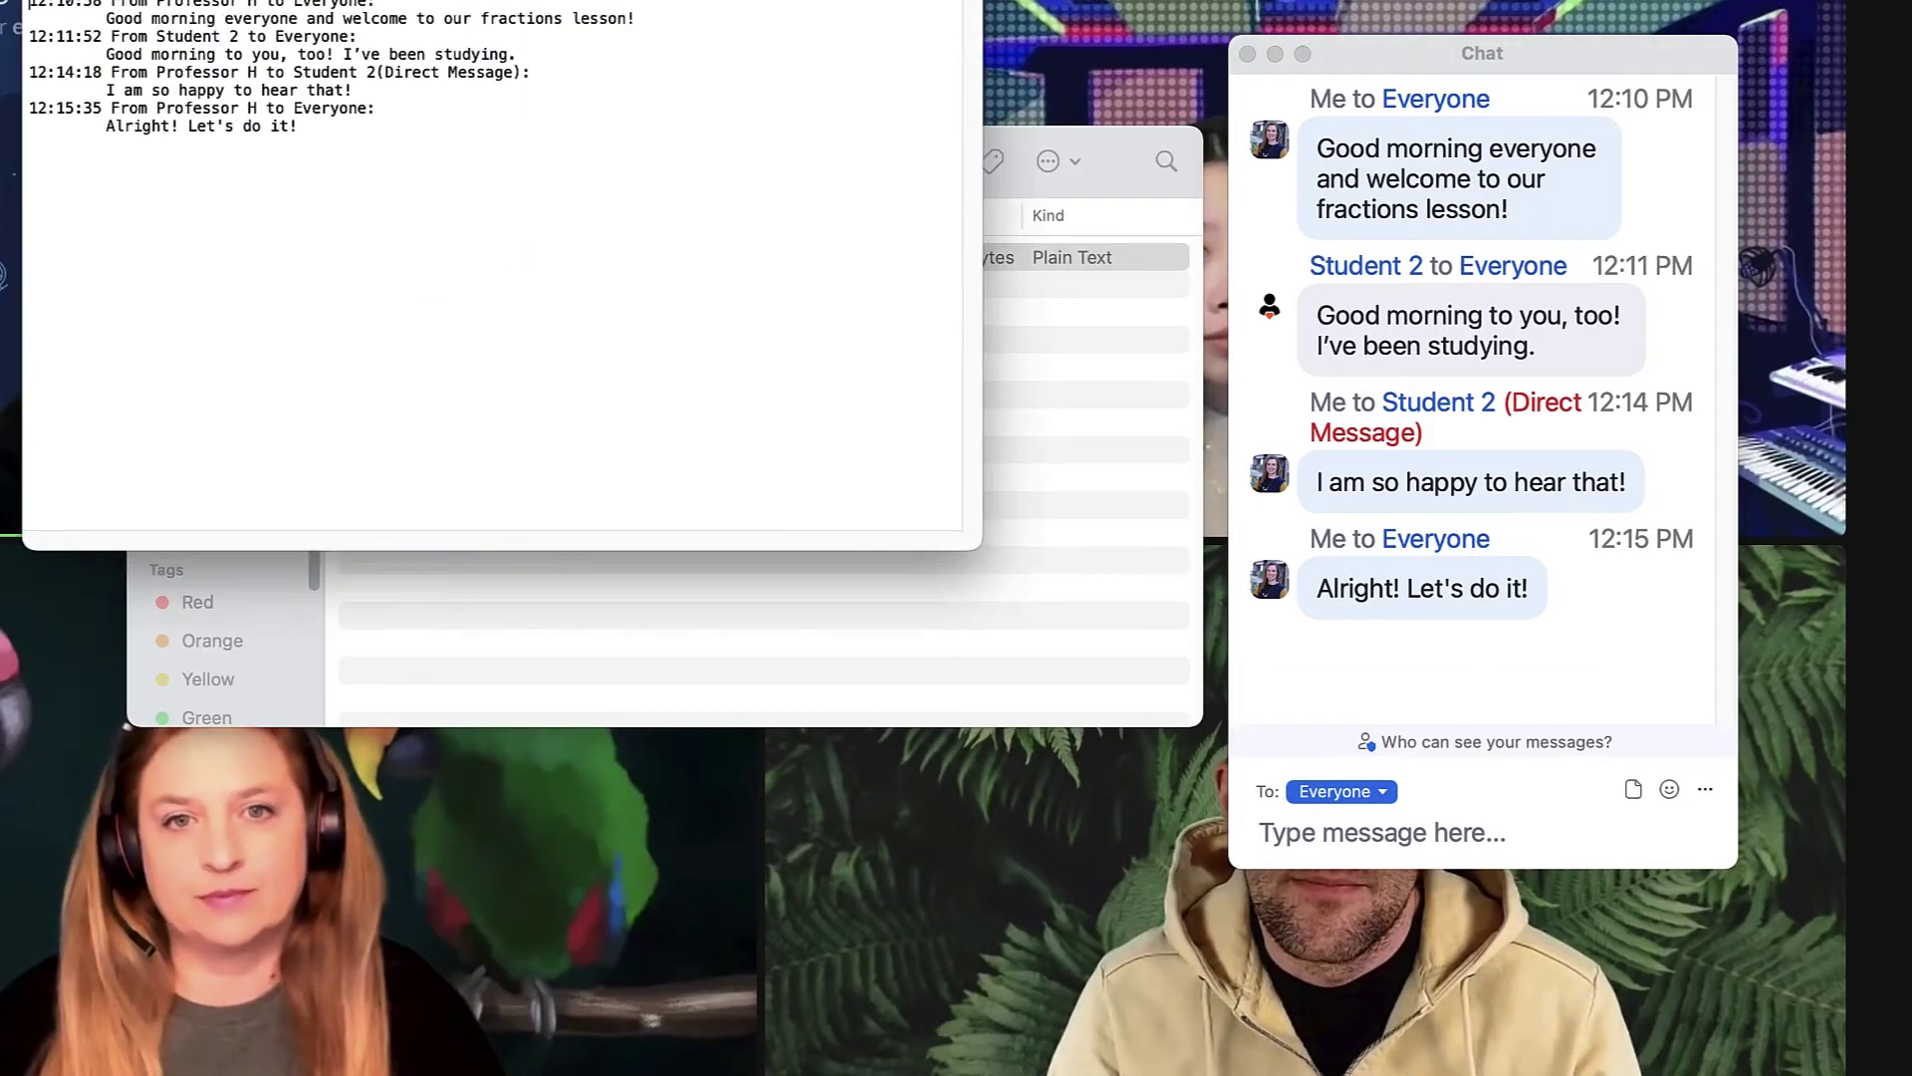
pyautogui.moveTo(603, 447)
pyautogui.mouseDown()
pyautogui.moveTo(235, 391)
pyautogui.moveTo(223, 420)
pyautogui.mouseUp()
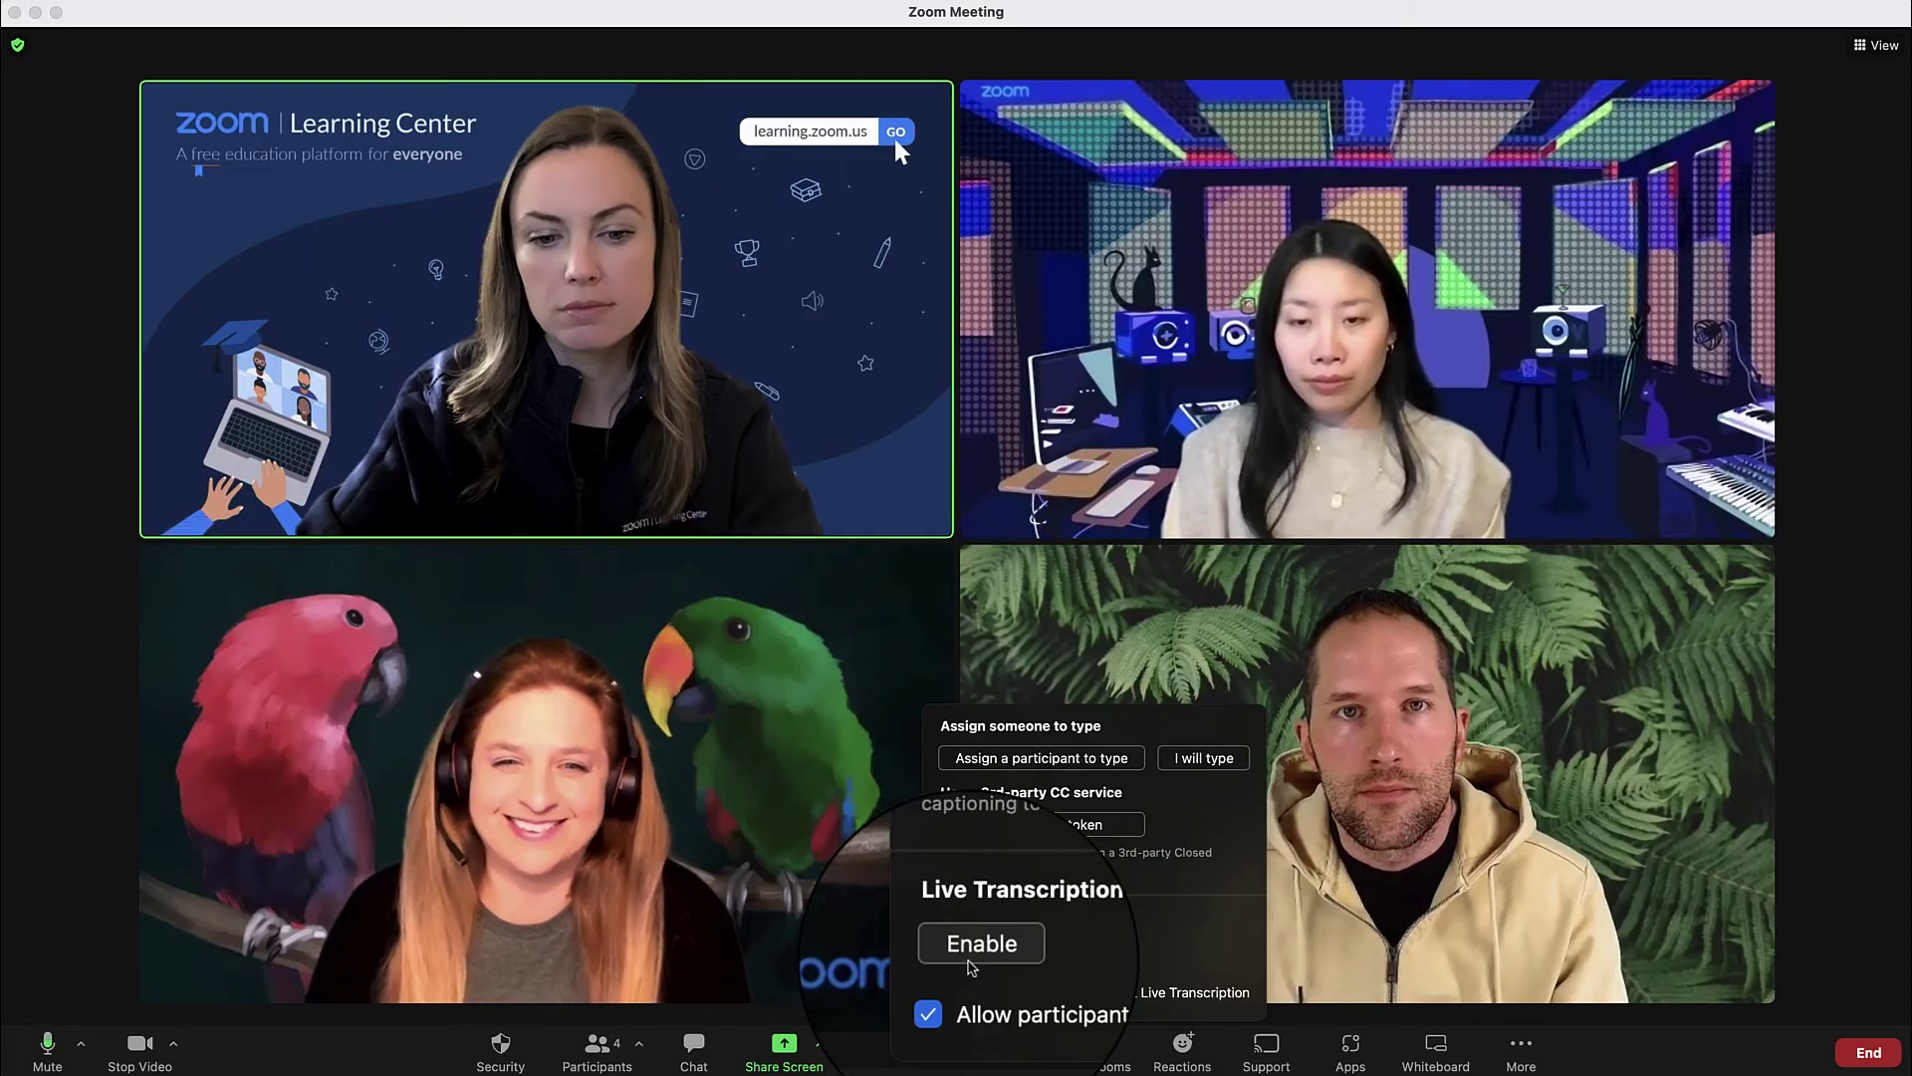
# Enable live transcription, save the full transcript, and show meeting_saved_closed_caption.txt in Finder
pyautogui.click(971, 961)
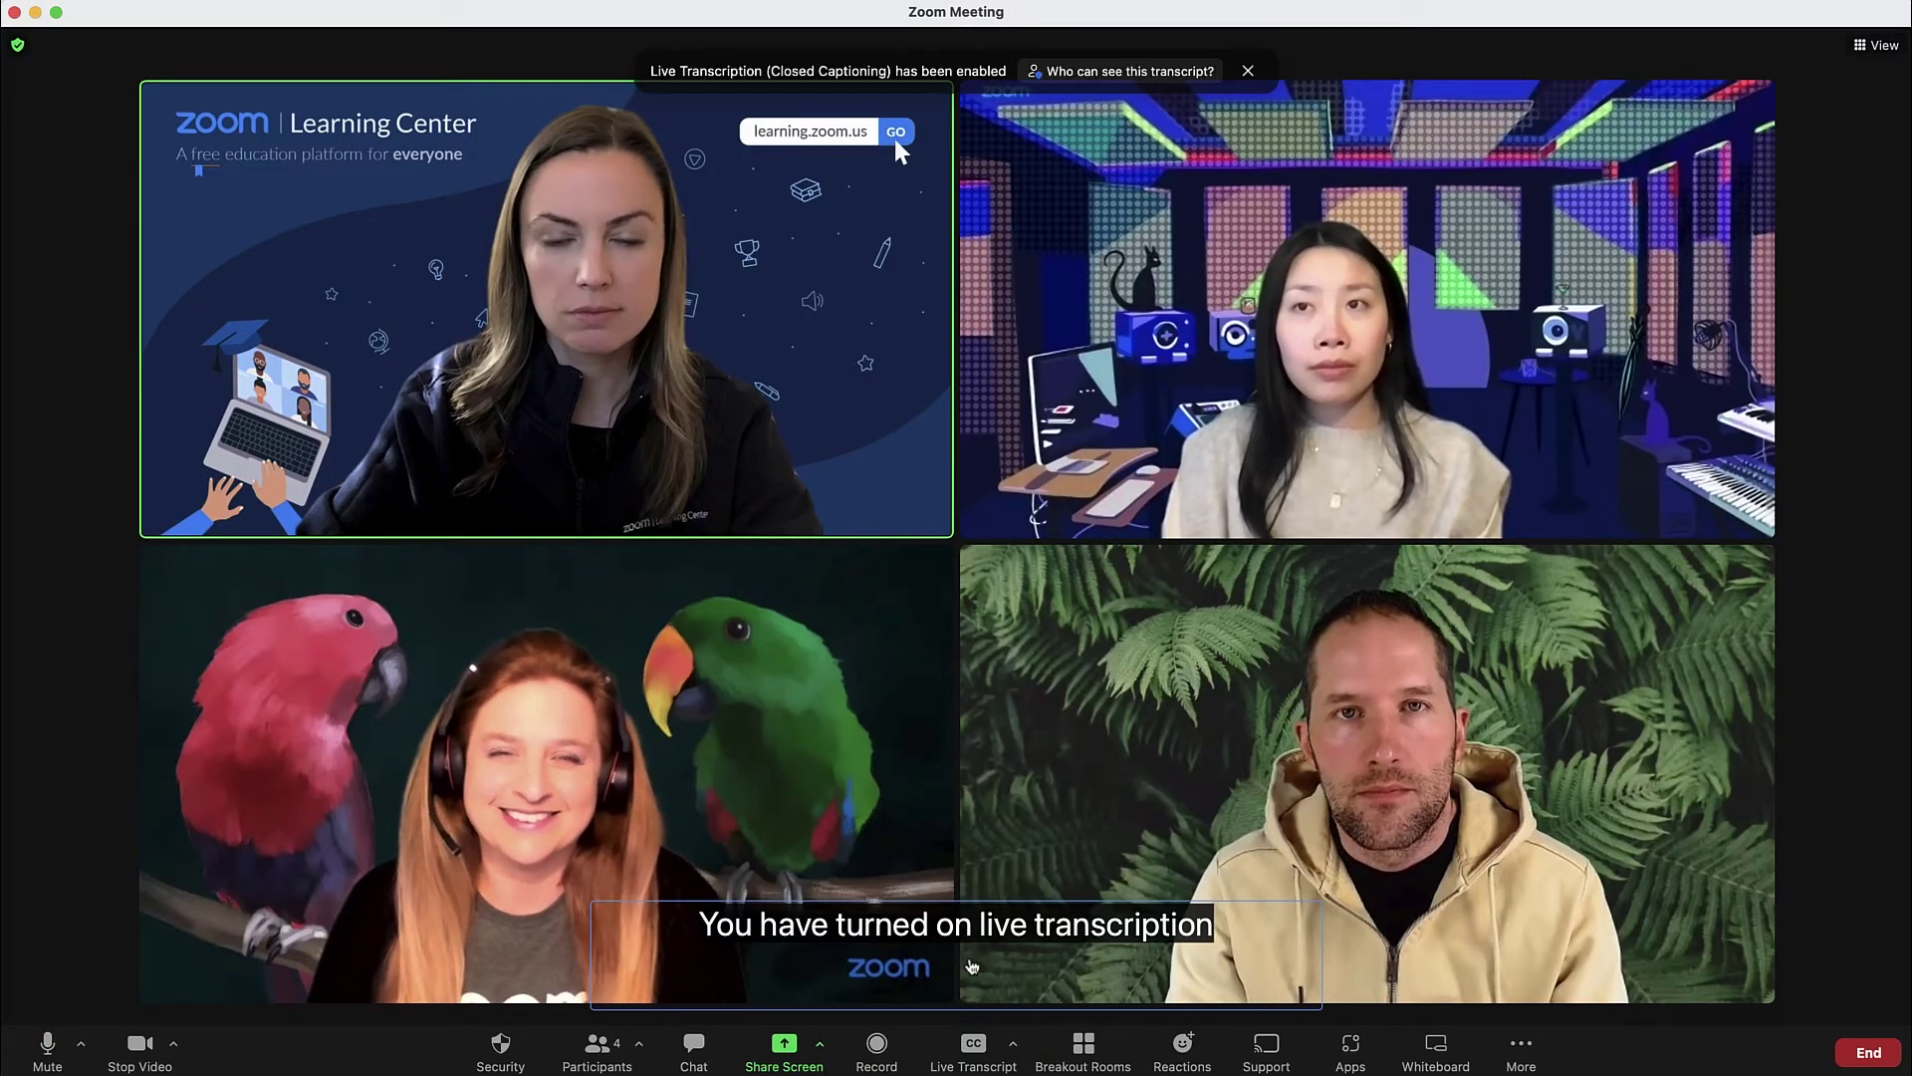
pyautogui.click(1013, 1043)
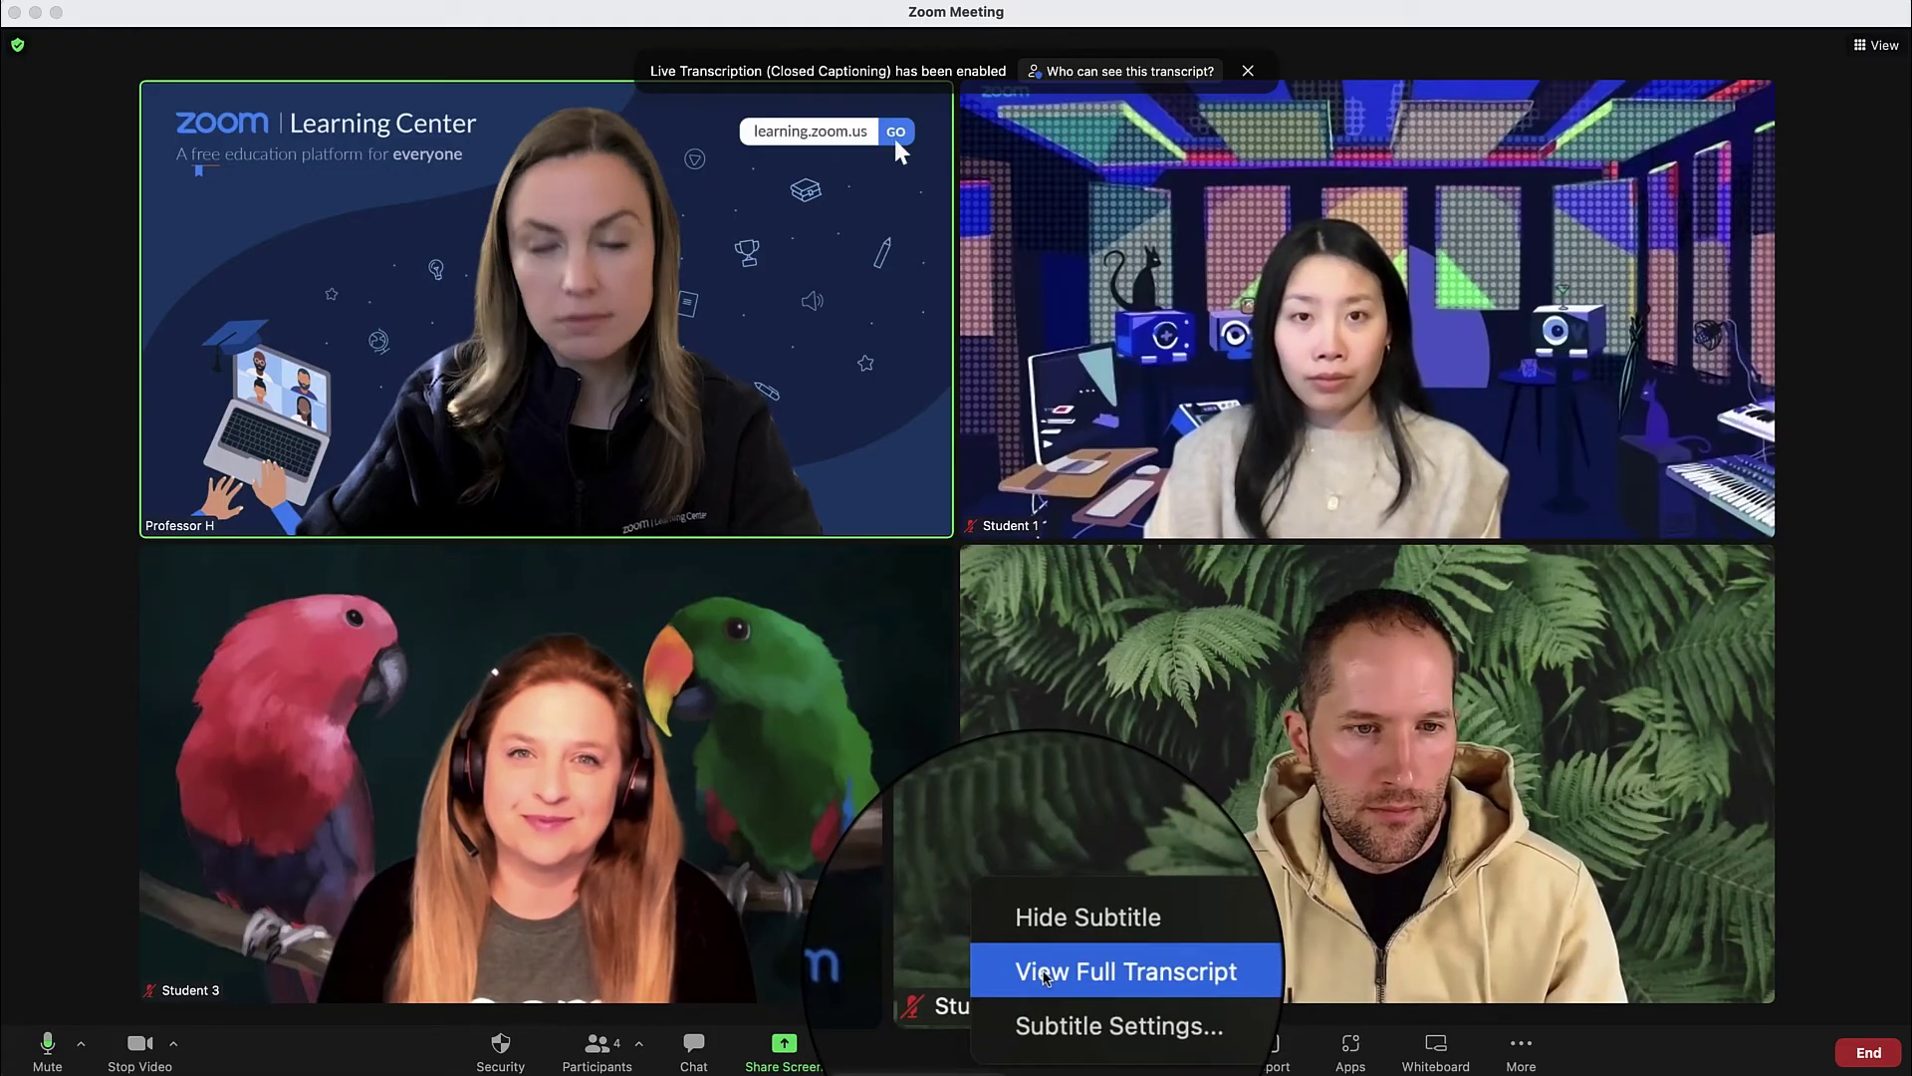
pyautogui.click(1046, 974)
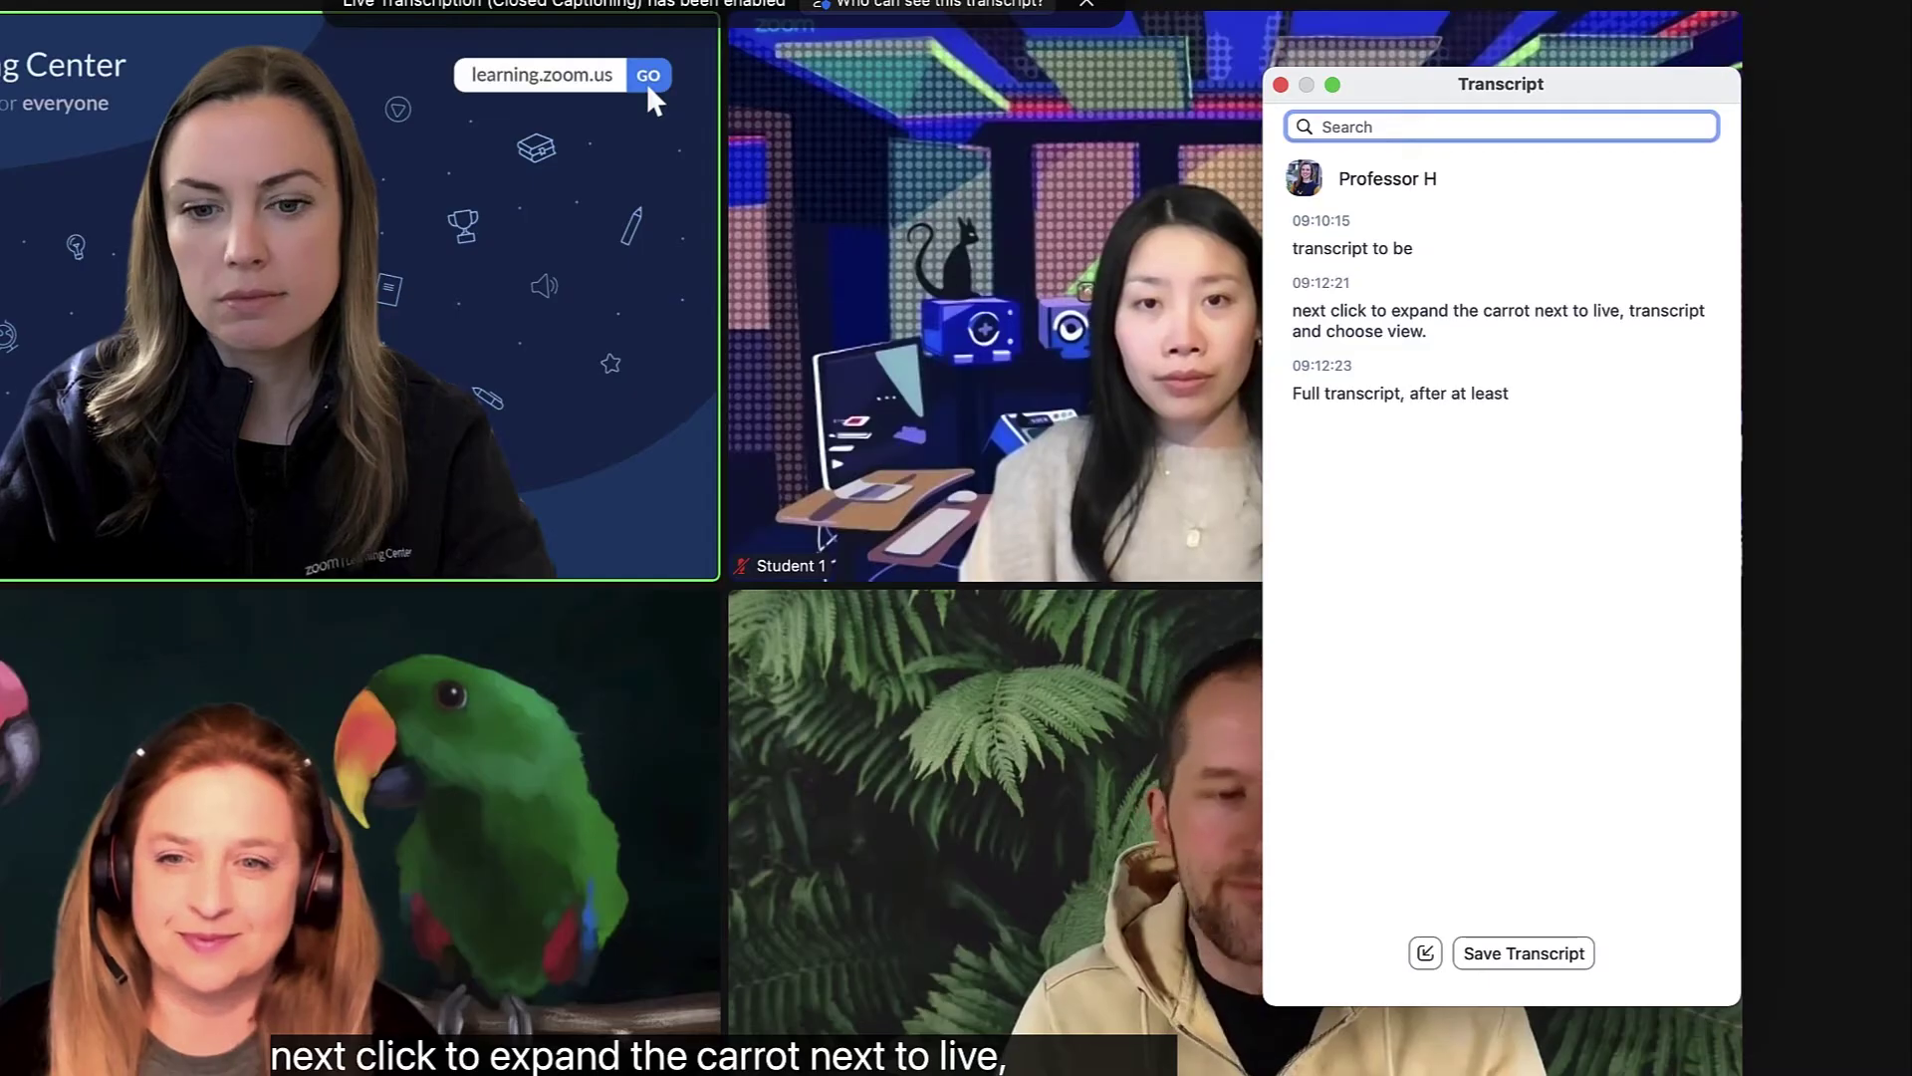
pyautogui.click(1519, 954)
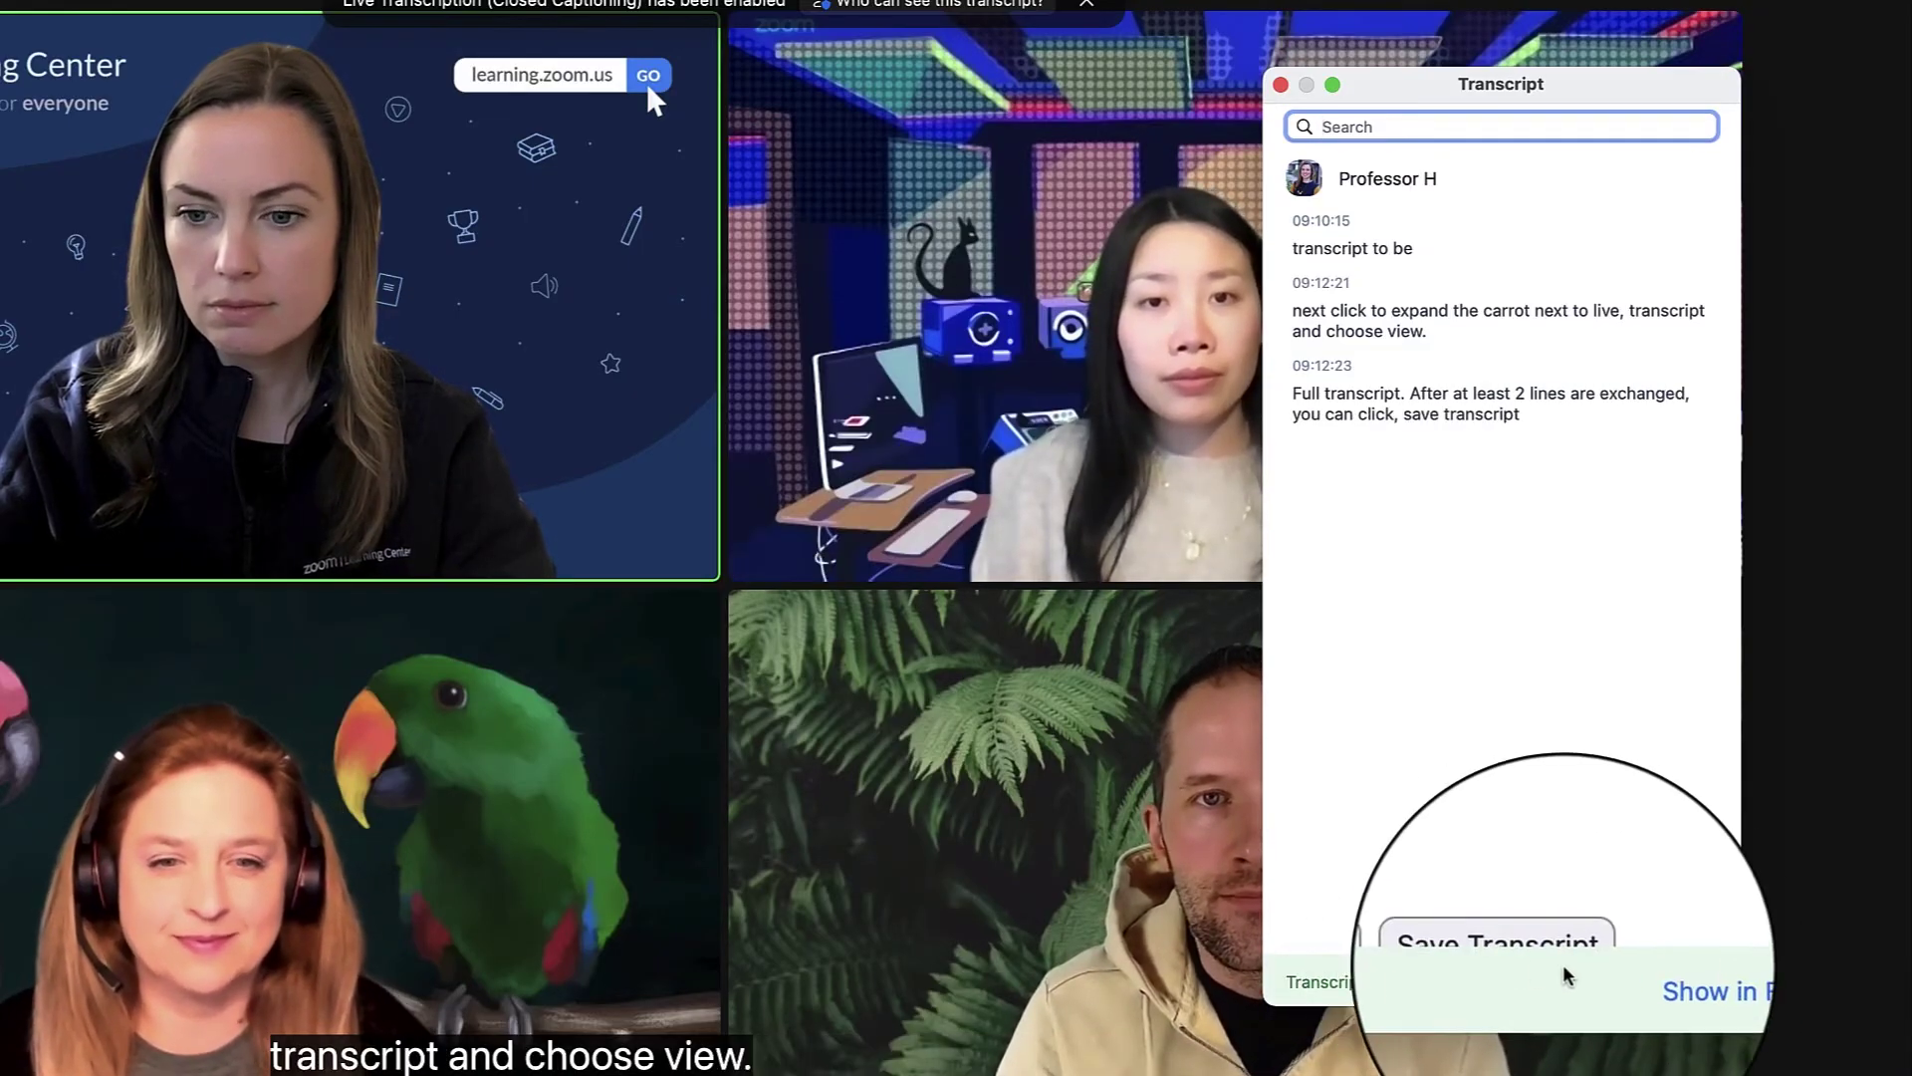
pyautogui.click(1655, 986)
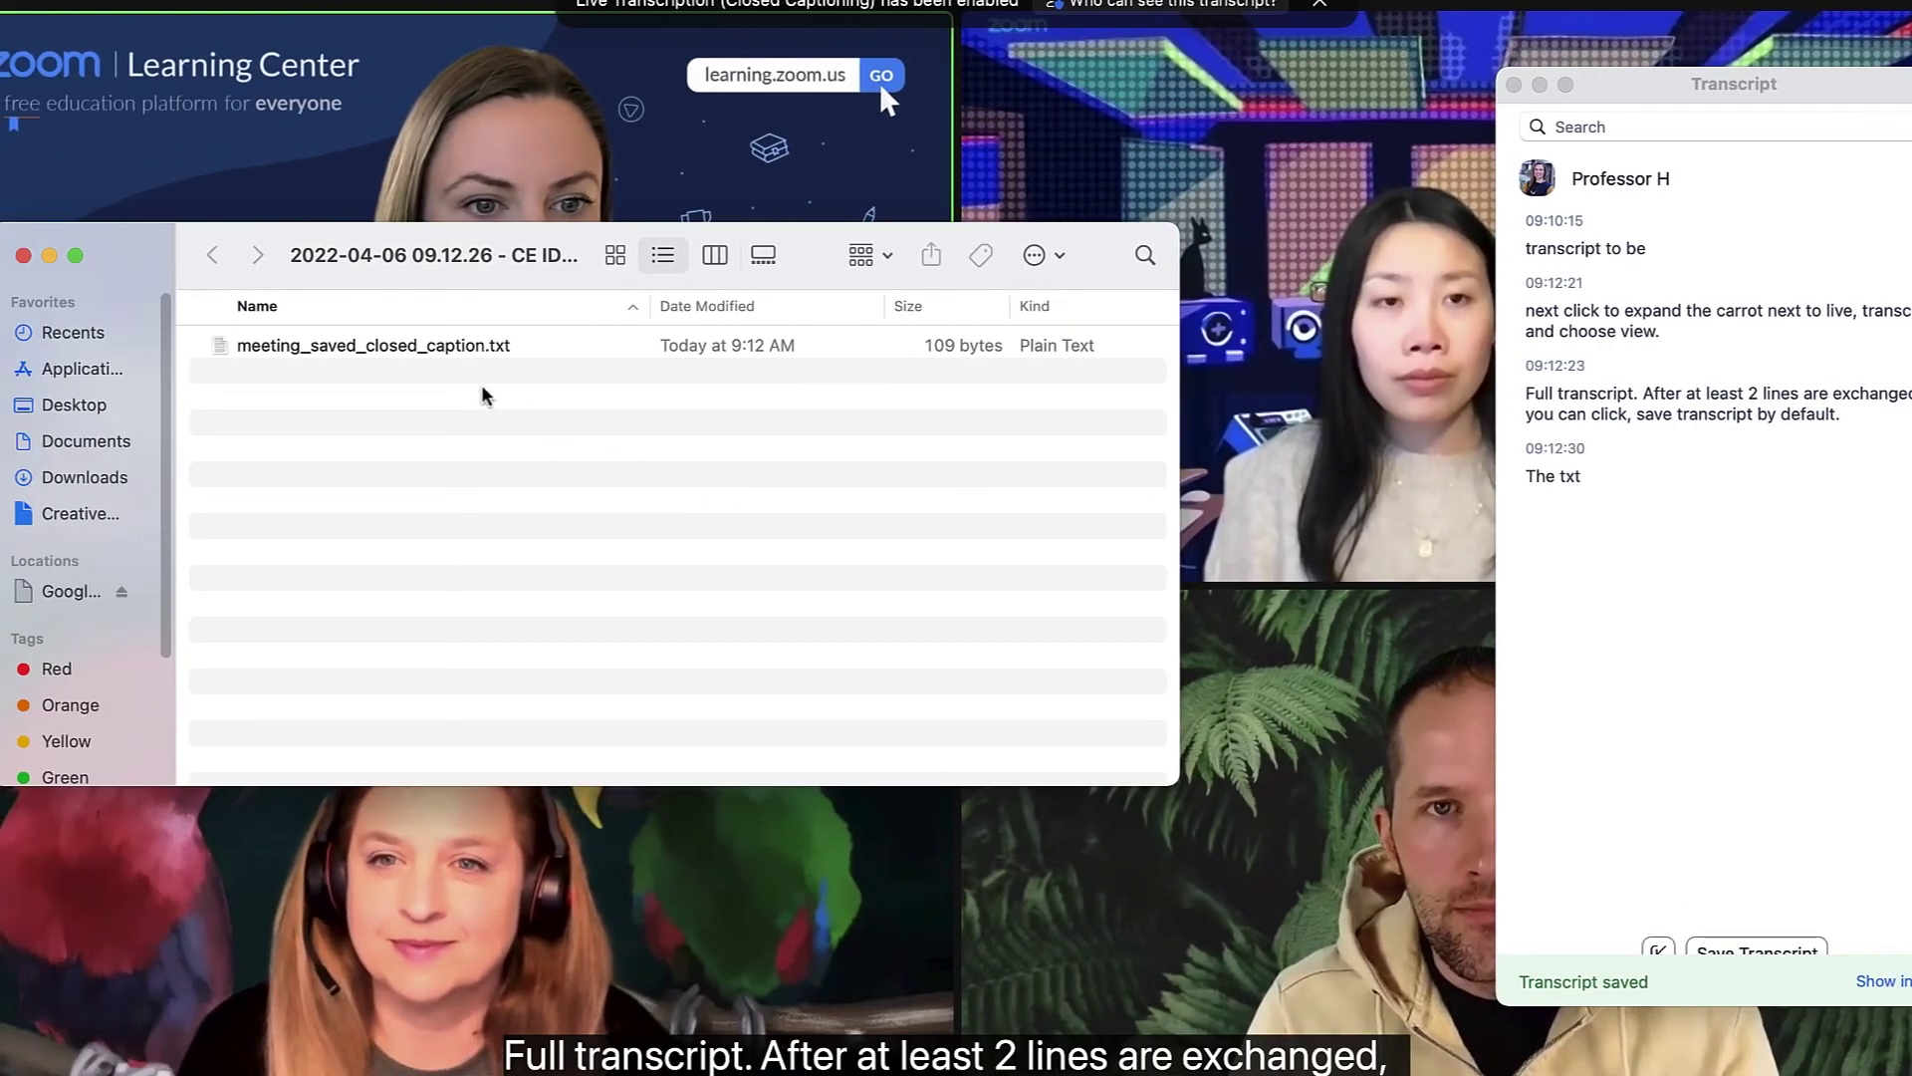
# Open meeting_saved_closed_caption.txt to review it, then close it
pyautogui.doubleClick(410, 349)
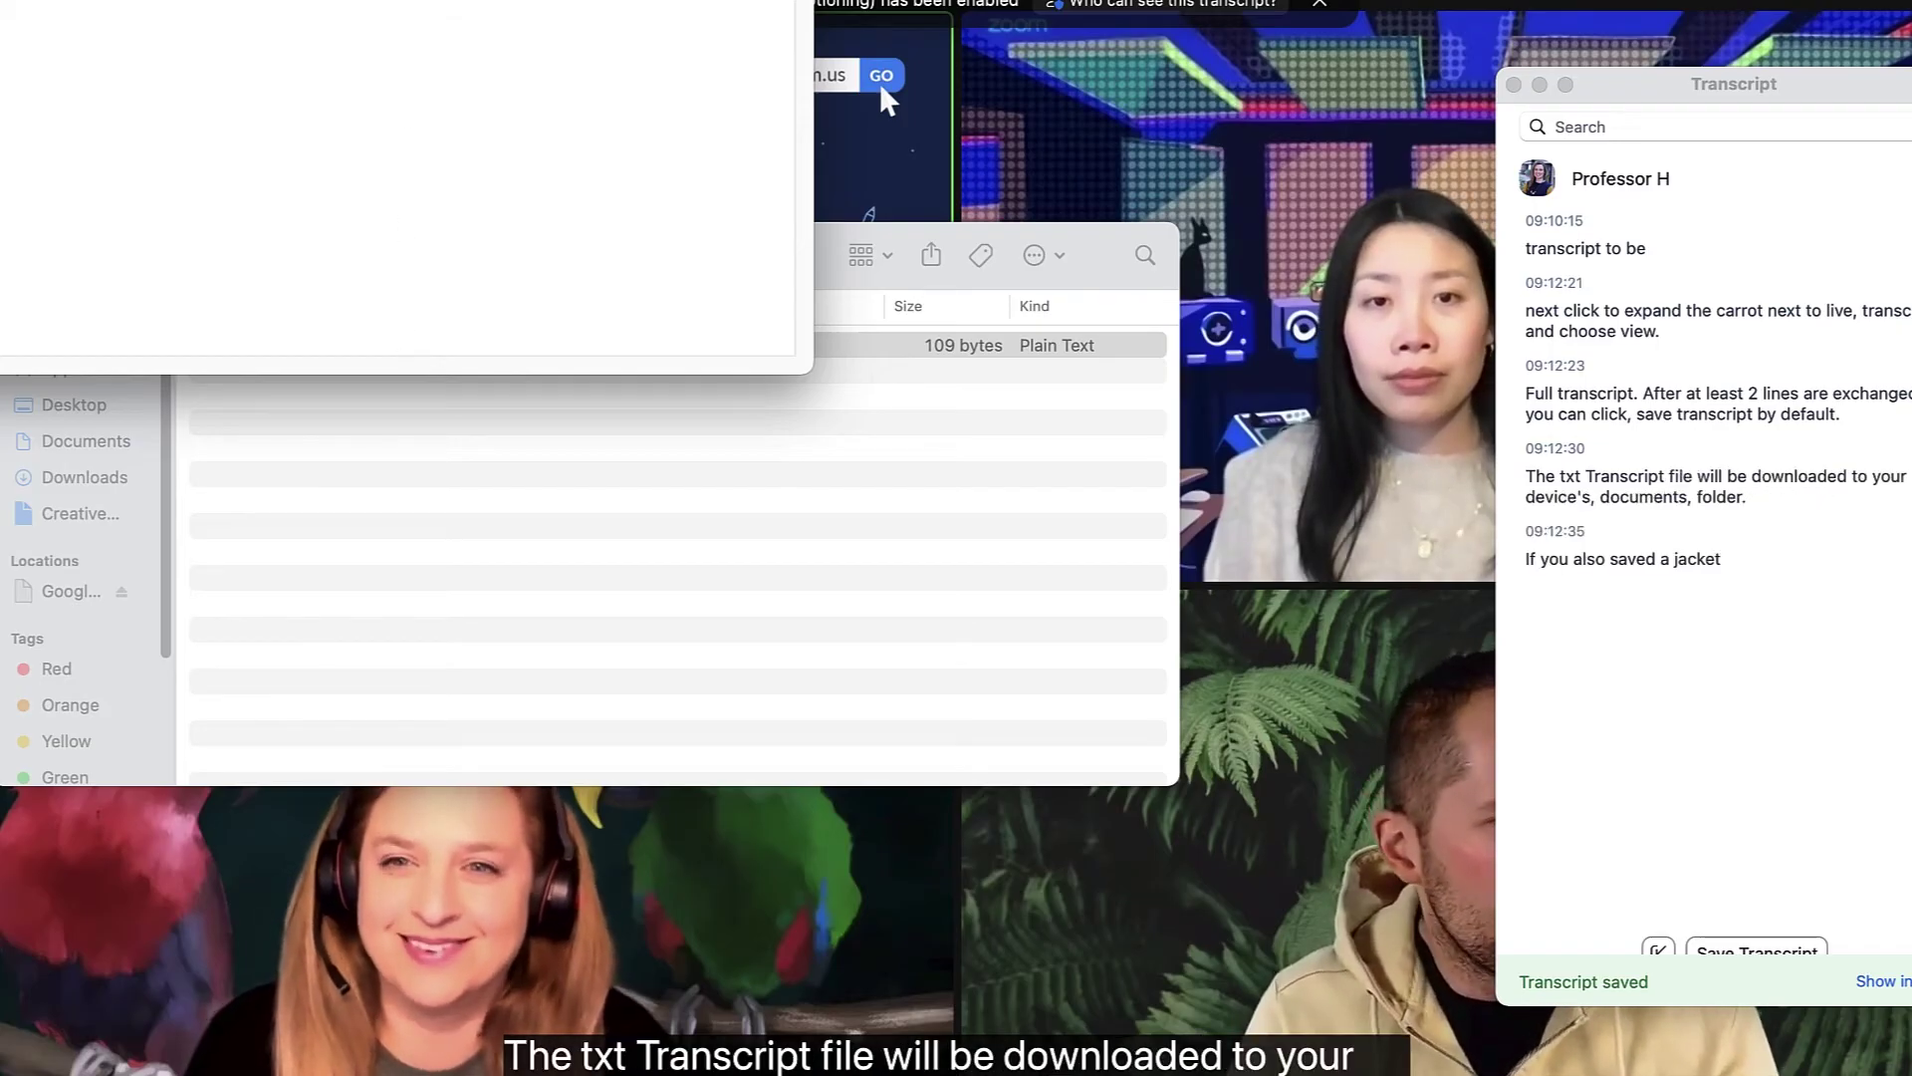
pyautogui.moveTo(781, 249)
pyautogui.mouseDown()
pyautogui.moveTo(985, 316)
pyautogui.moveTo(1066, 315)
pyautogui.mouseUp()
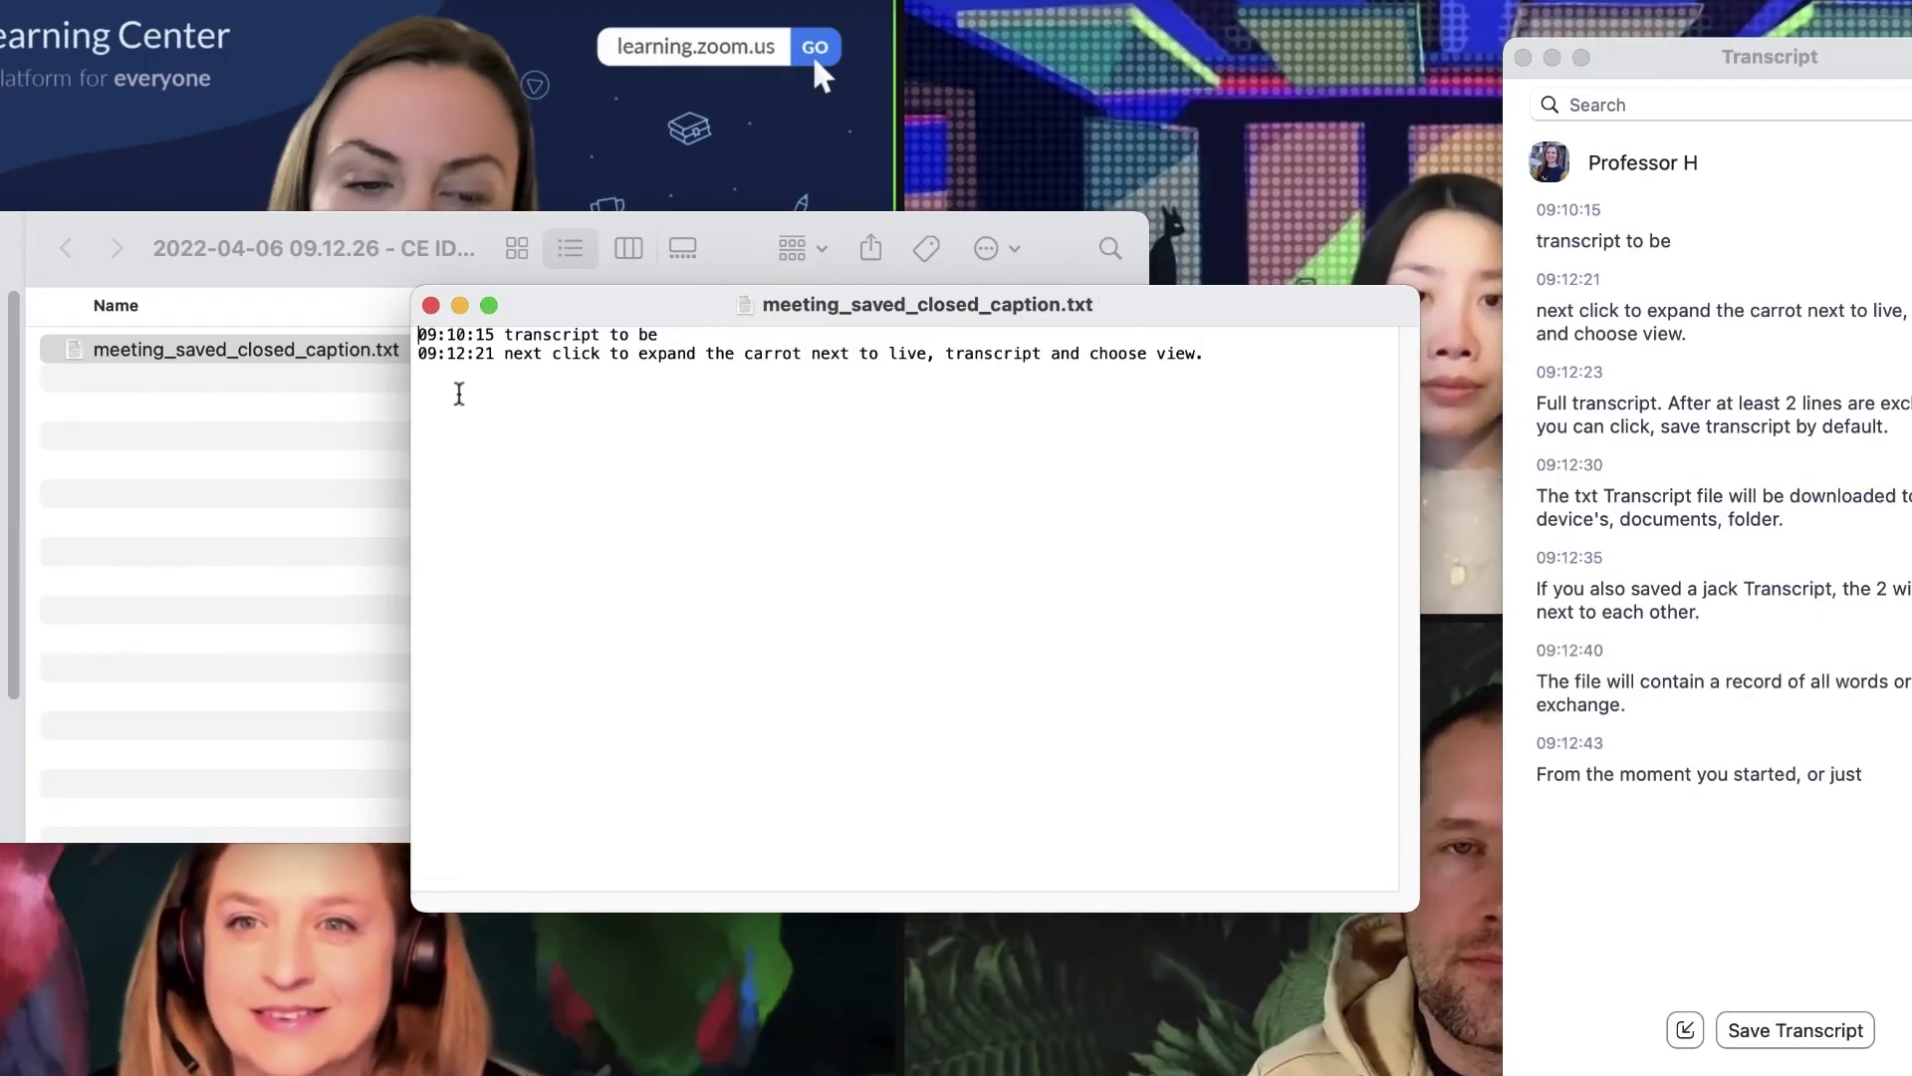
pyautogui.click(431, 305)
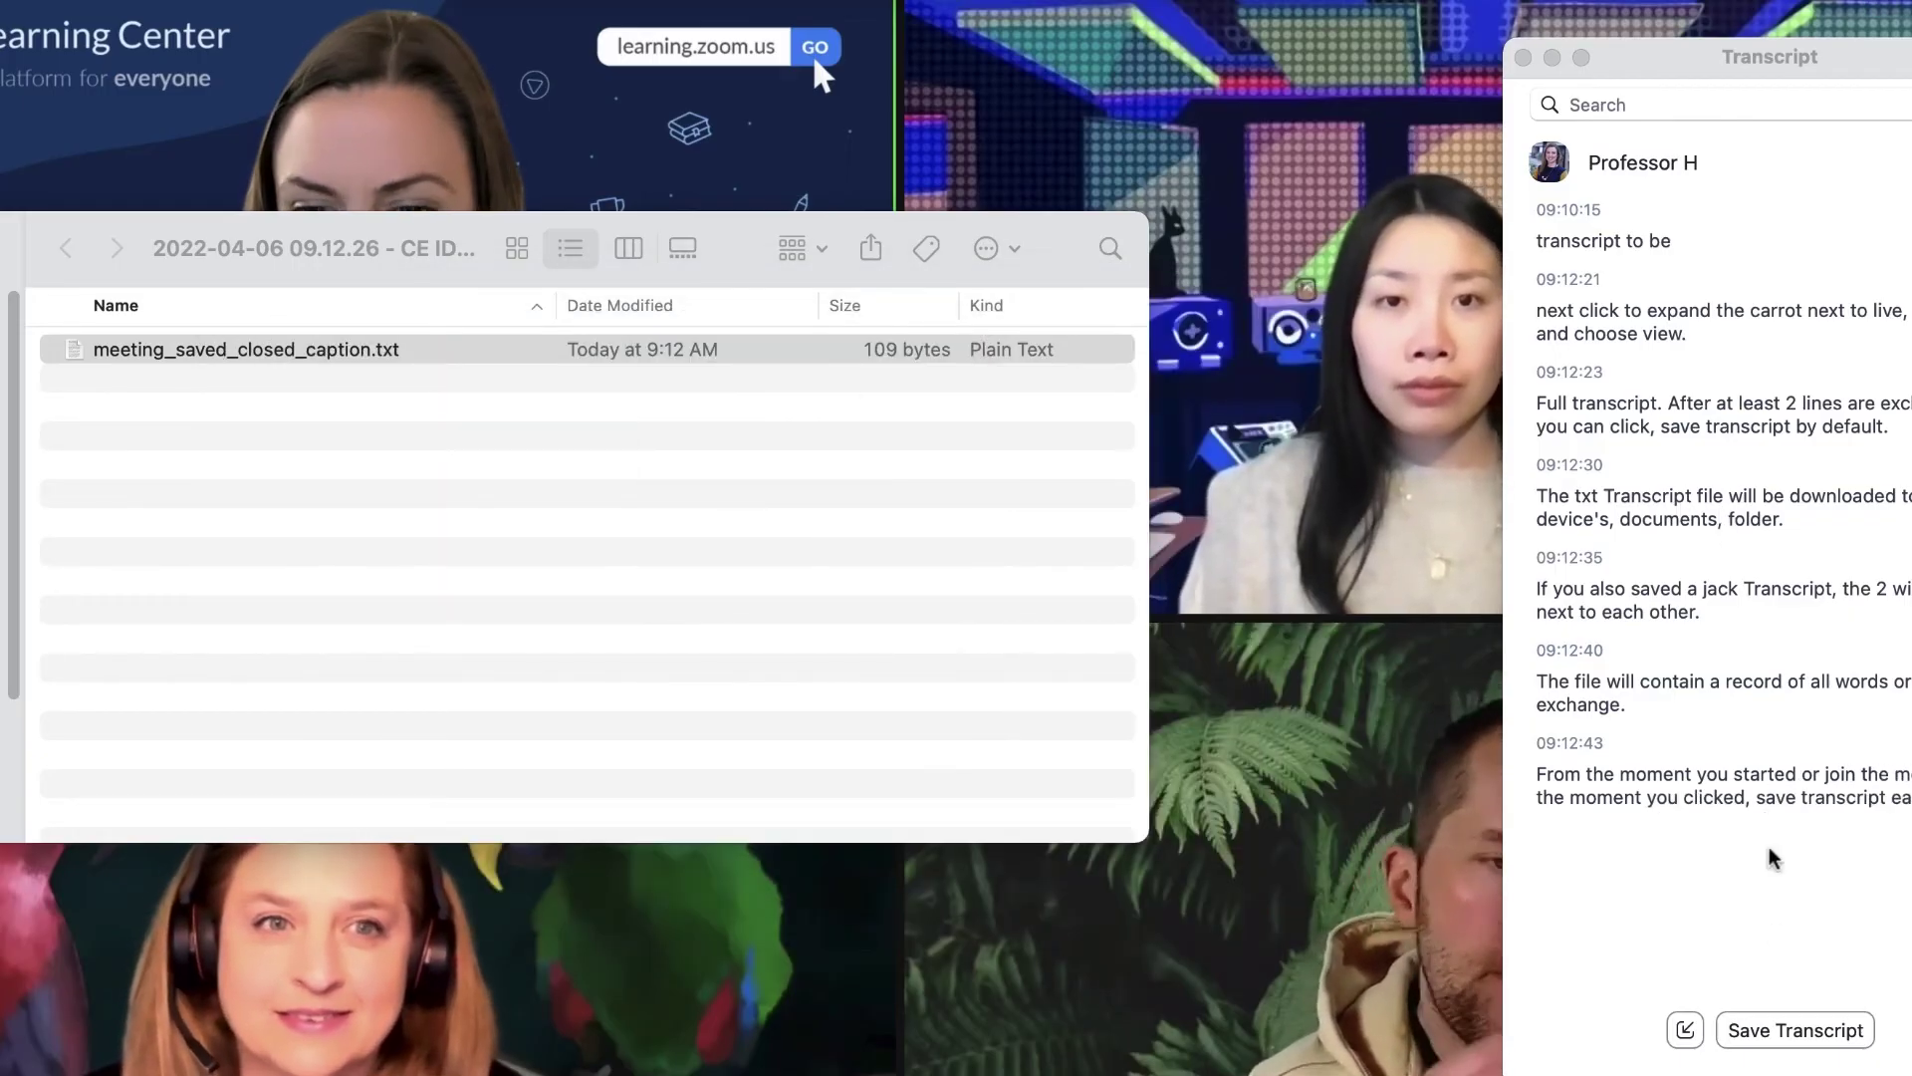
# Save the transcript again with newer captions and reopen the updated caption file
pyautogui.click(1782, 1030)
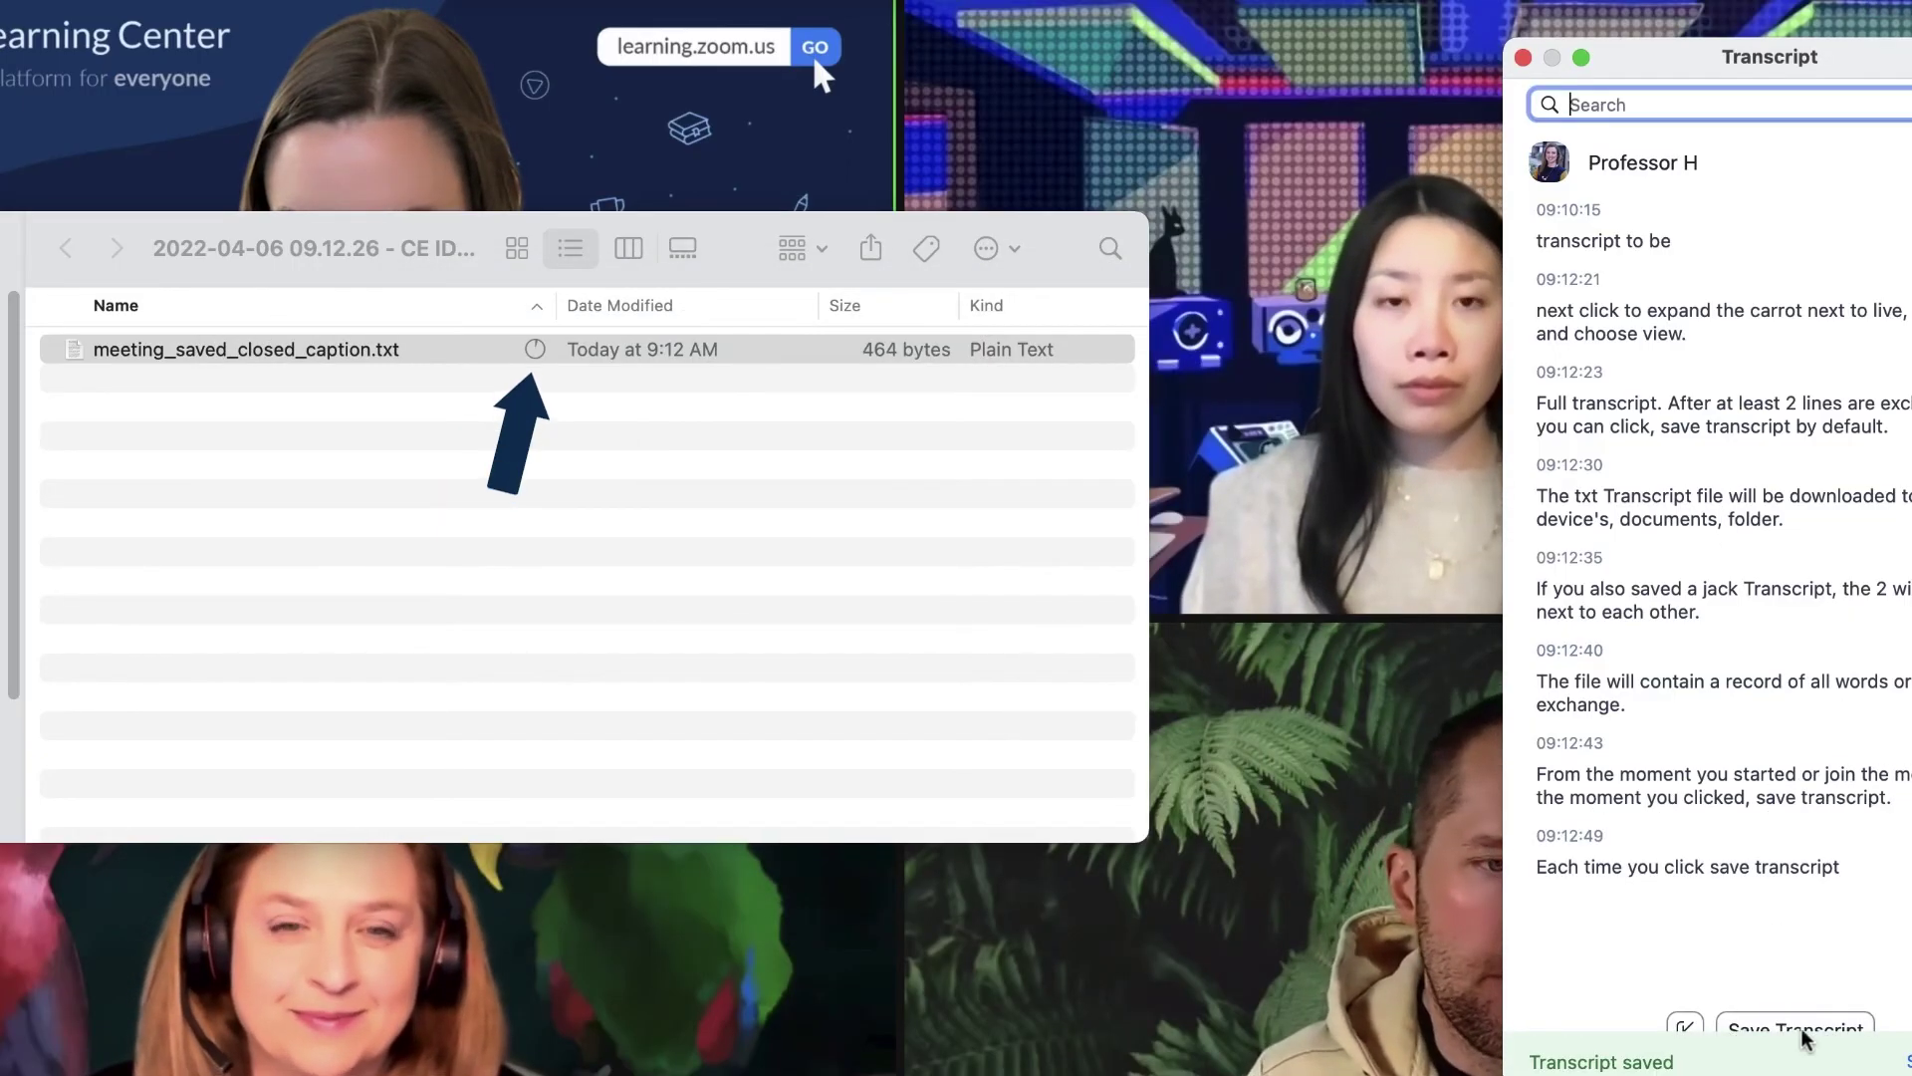
pyautogui.click(1900, 1047)
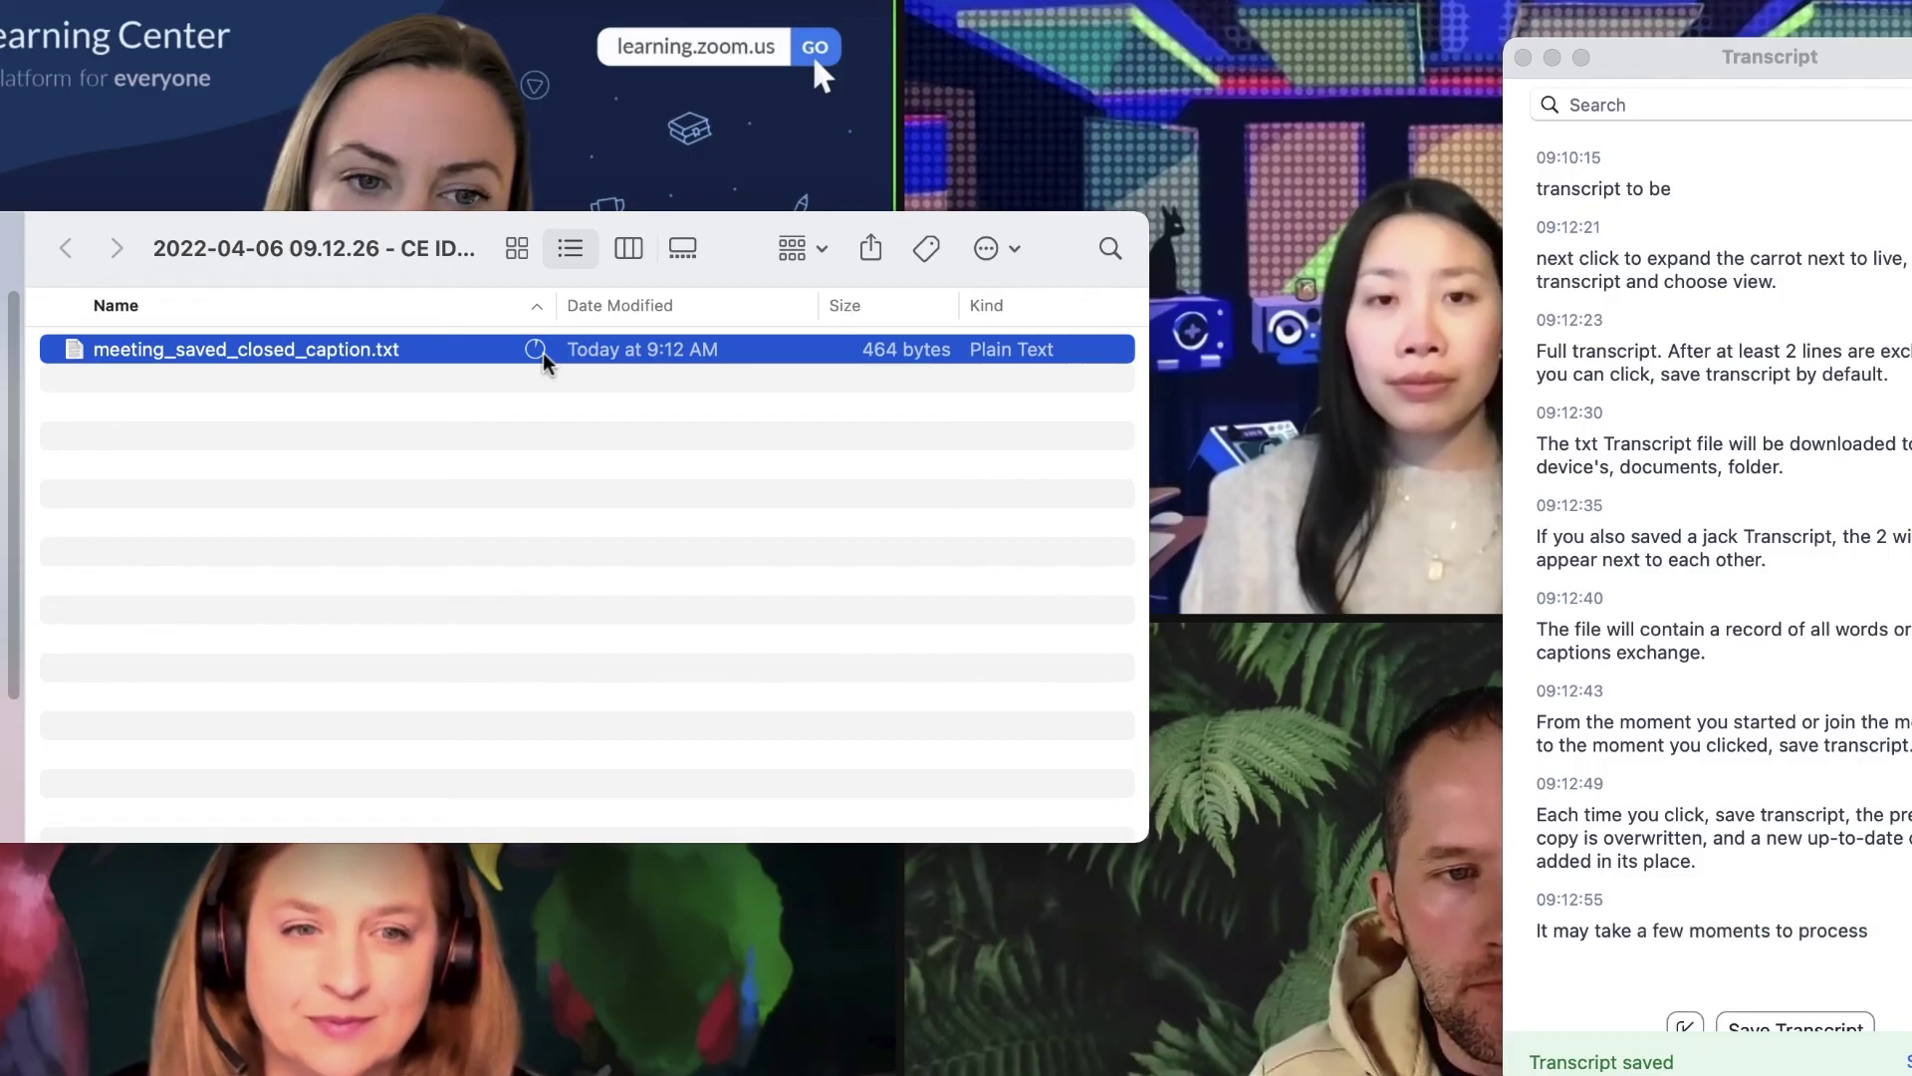
pyautogui.doubleClick(307, 354)
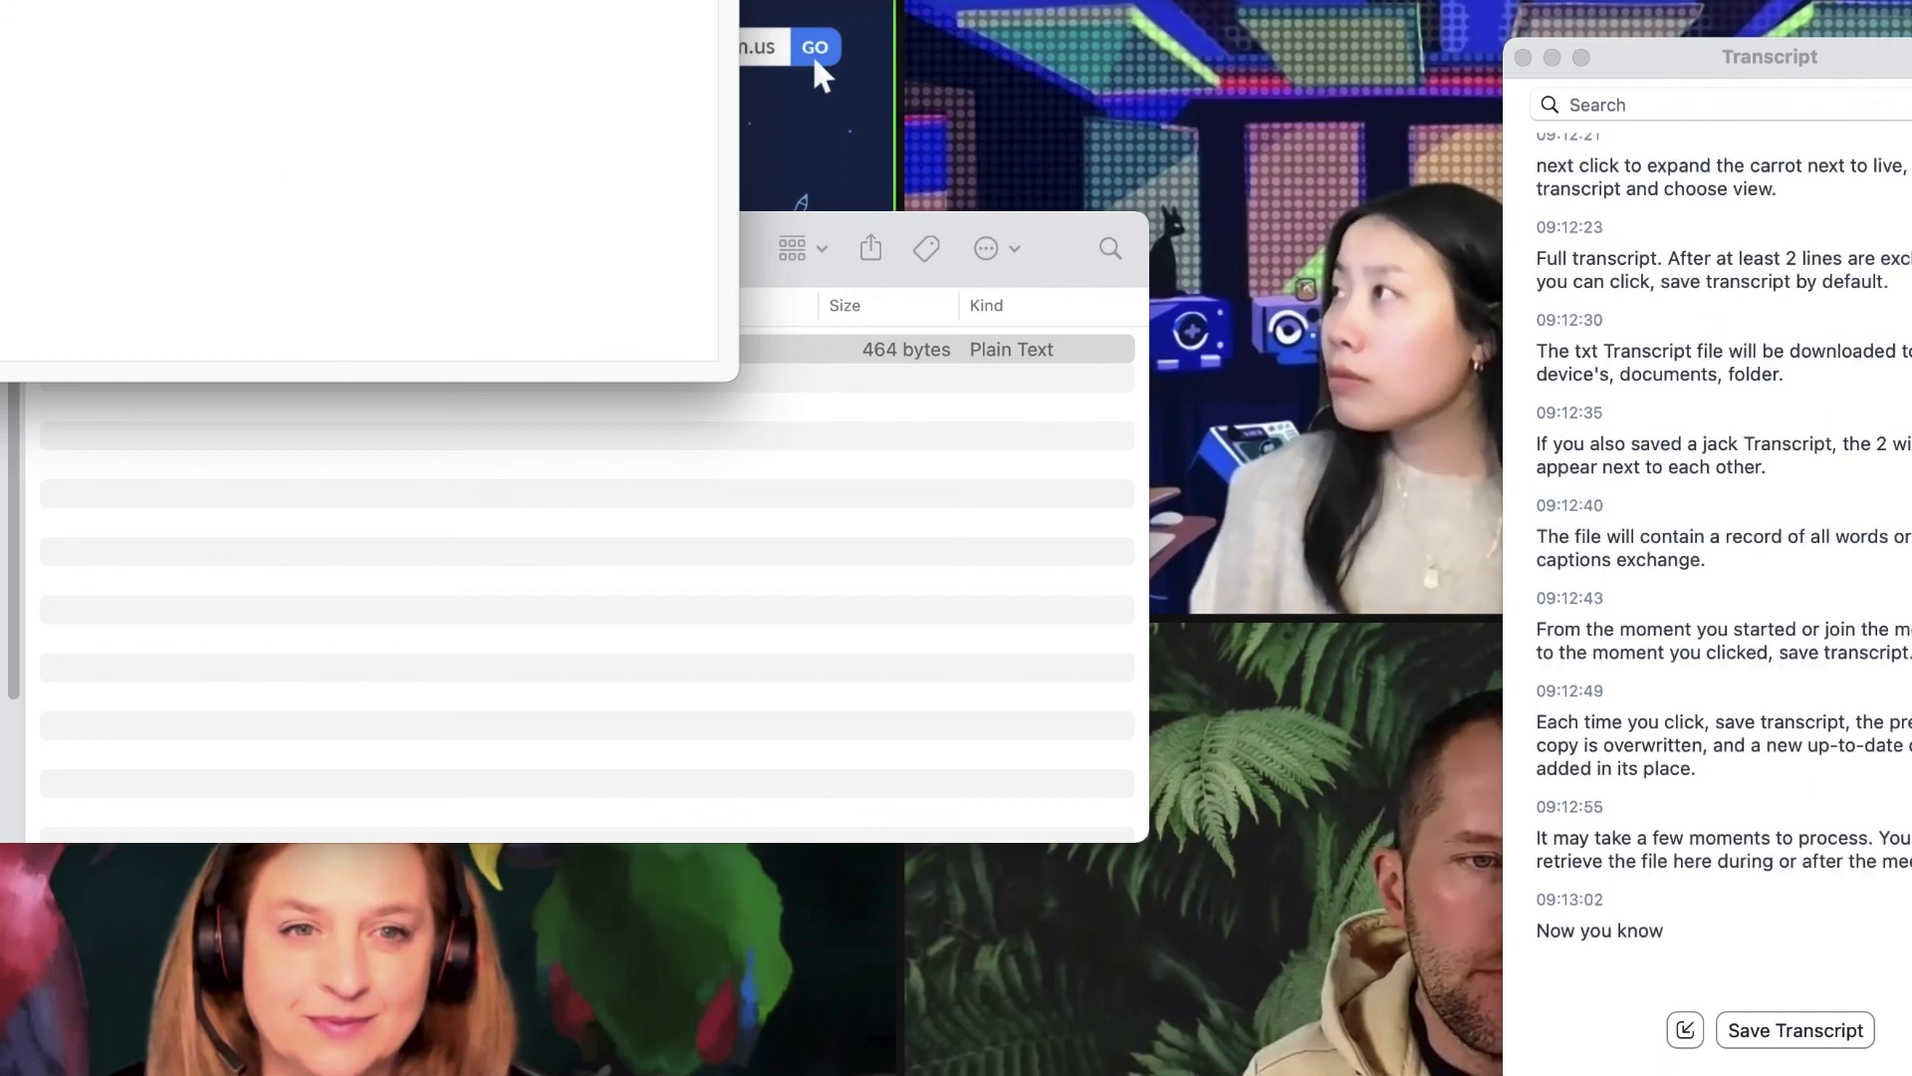